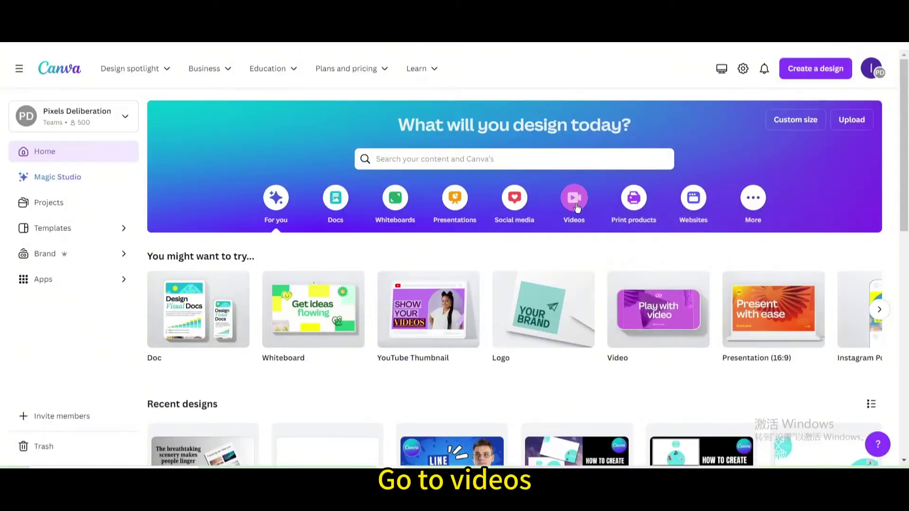
Start a blank 1920×1080 video design and fill its page with the grey-to-white gradient
left_click(576, 206)
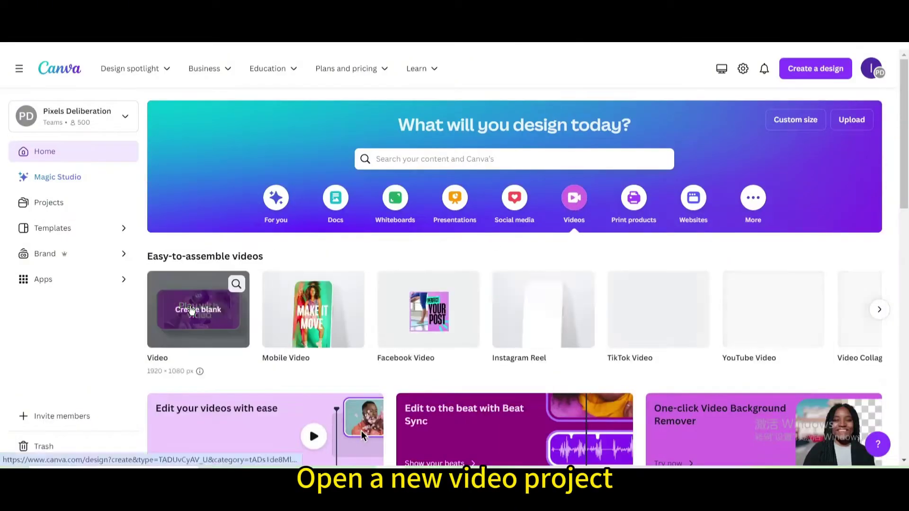
left_click(197, 308)
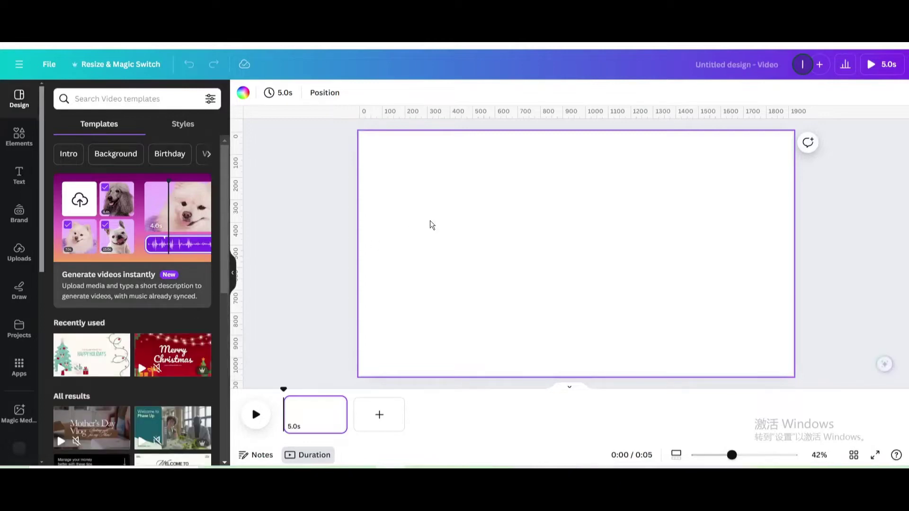
left_click(242, 95)
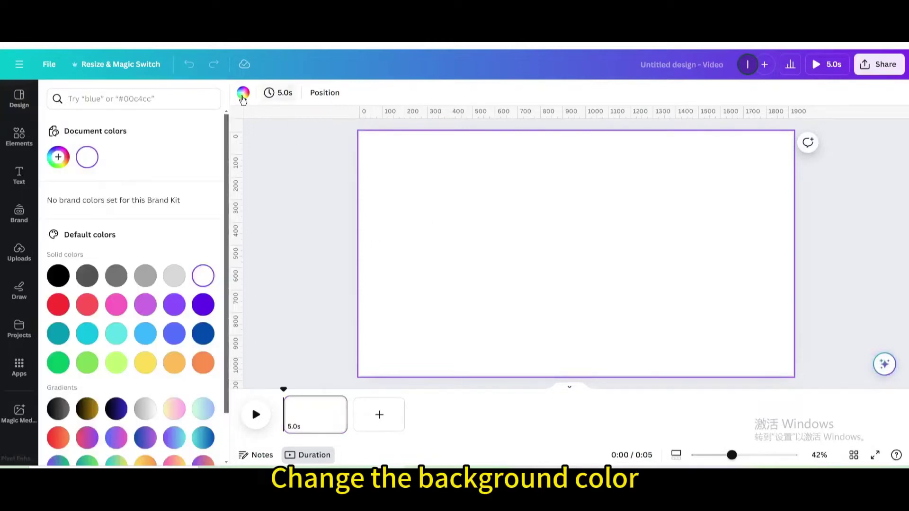
left_click(148, 408)
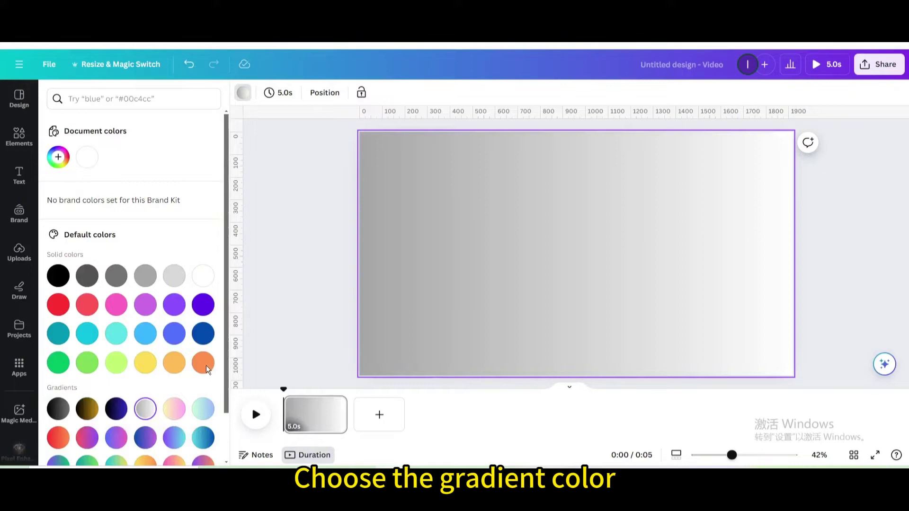
Add a heading reading 'The breathtaking scenery makes people linger', narrowed to wrap onto three lines
left_click(20, 180)
left_click(77, 188)
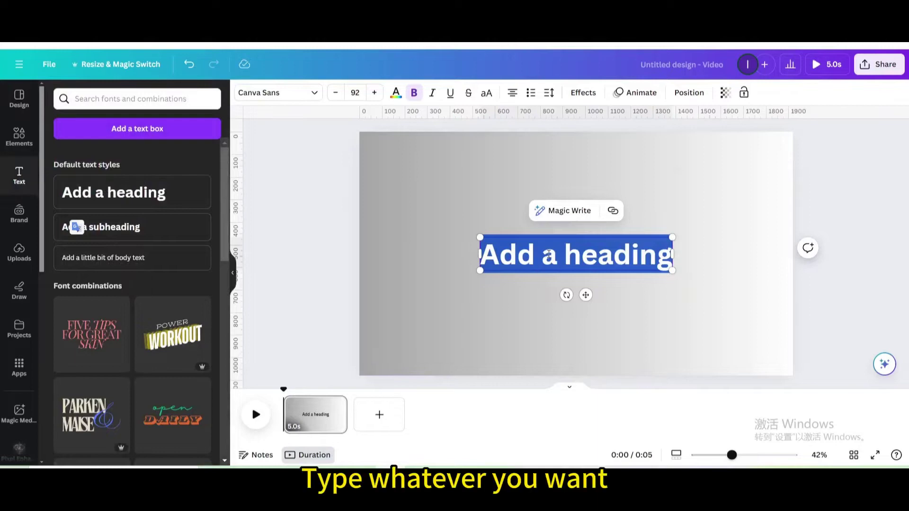
type("The breathtaking scenery makes people linger")
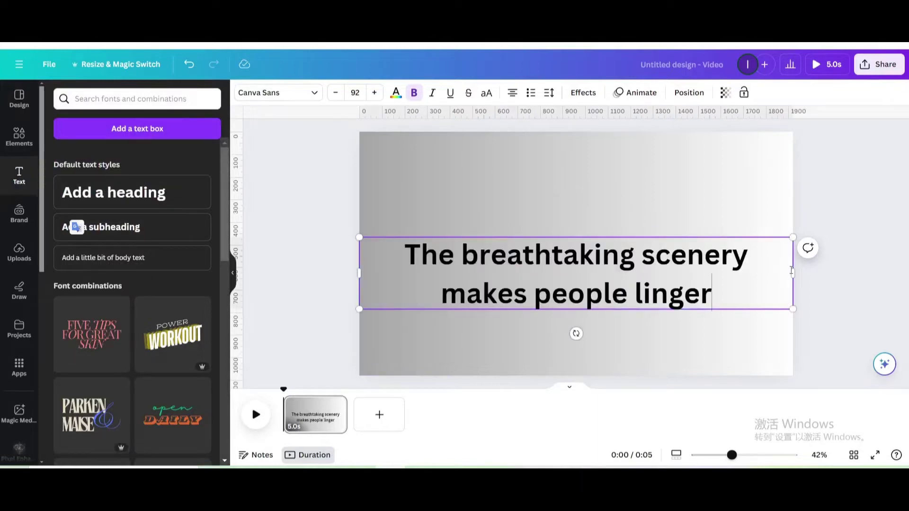
left_click_drag(796, 273, 611, 268)
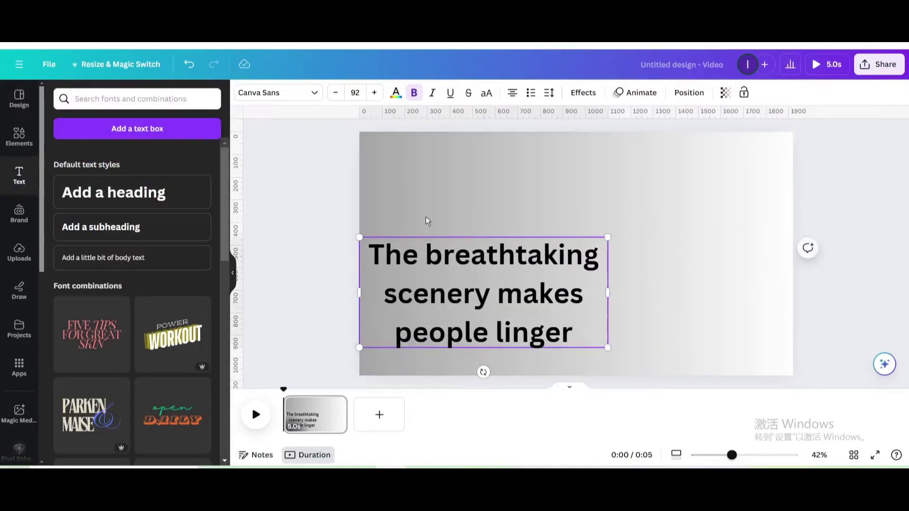
Set the heading to Noto Serif Ethiopic Condensed, line spacing 0.97, size 69.2, and move it higher
left_click(315, 94)
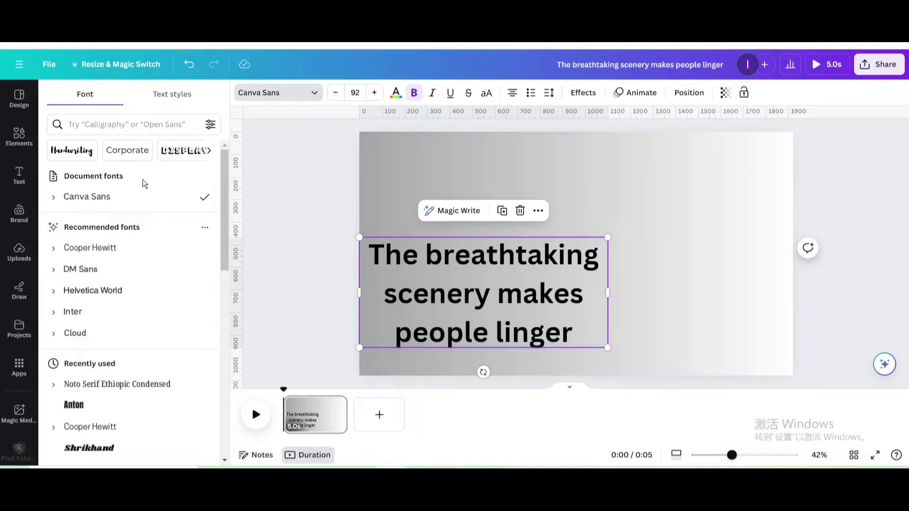
left_click(143, 393)
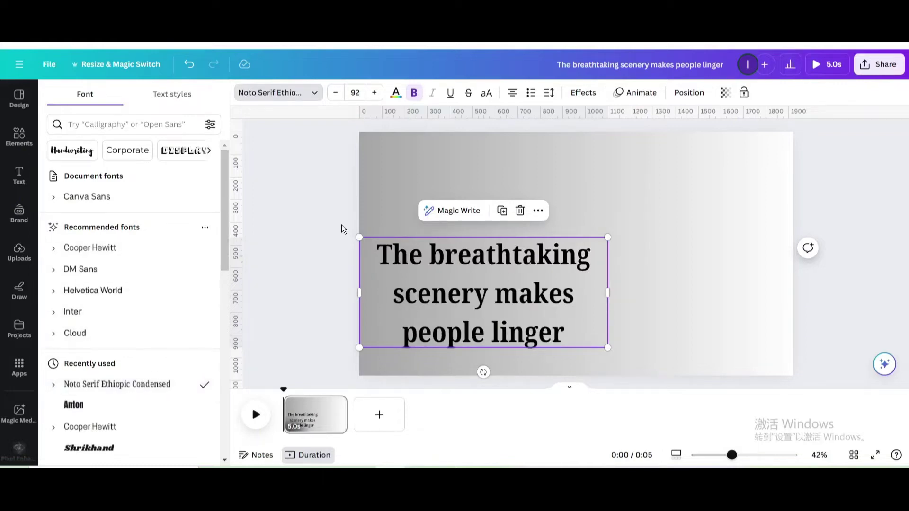
left_click(548, 94)
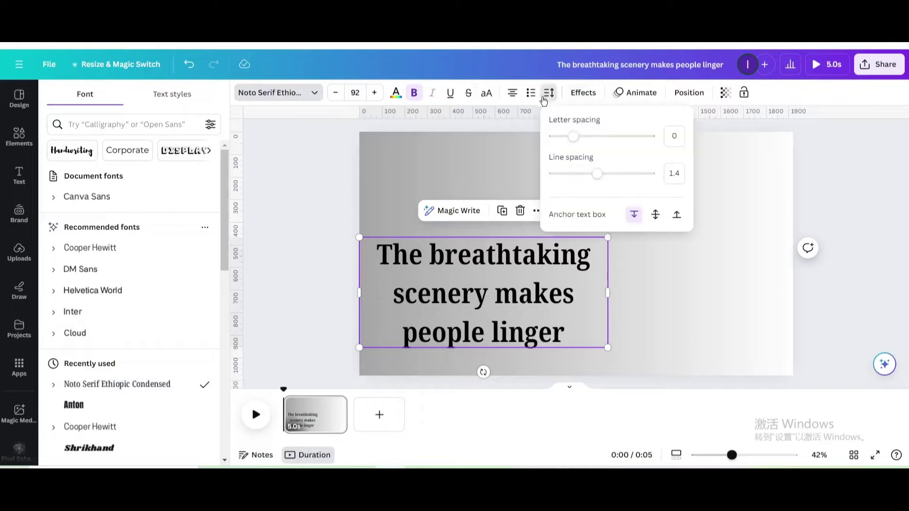
left_click_drag(598, 178, 577, 178)
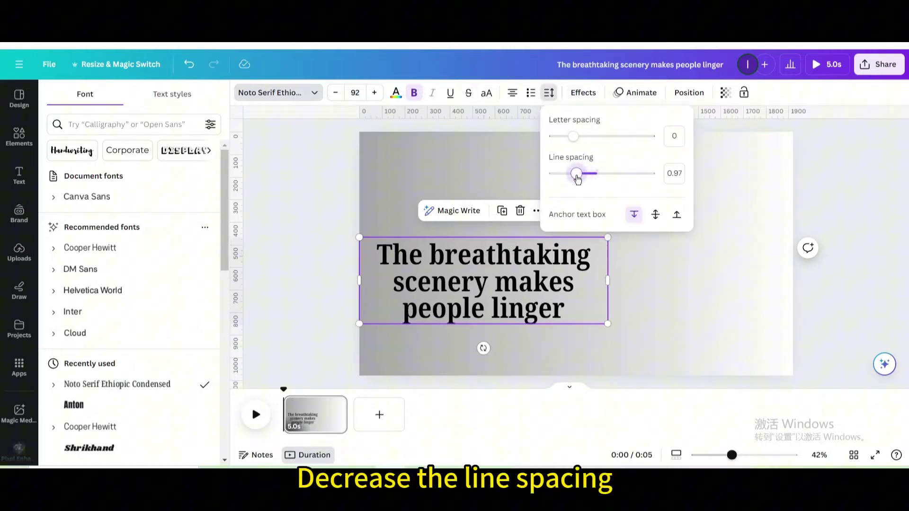
left_click_drag(607, 324, 546, 303)
left_click_drag(469, 277, 485, 220)
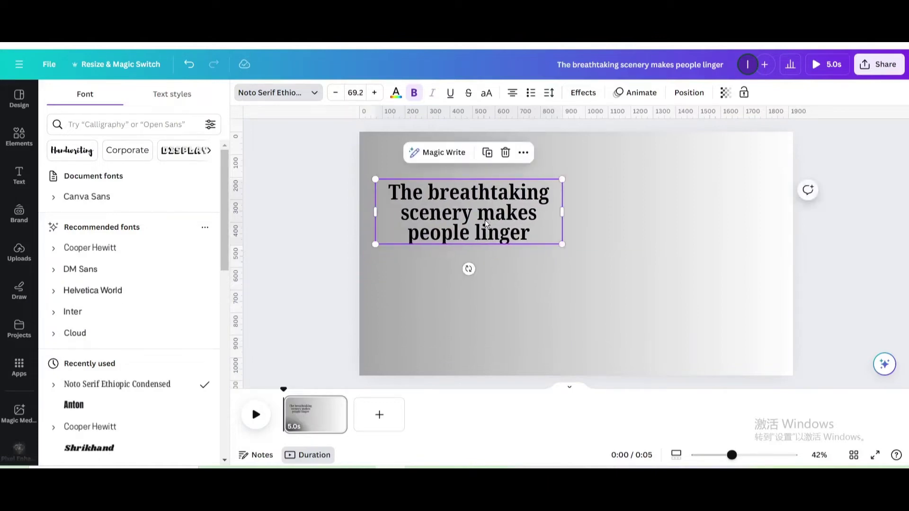
left_click(20, 138)
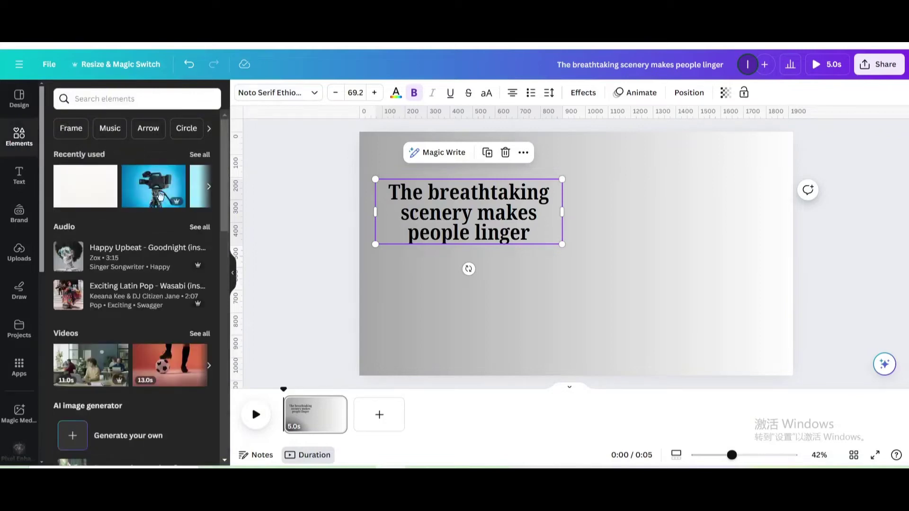
Add the camera photo, remove its blue background, and place it shrunk under the heading
left_click(144, 193)
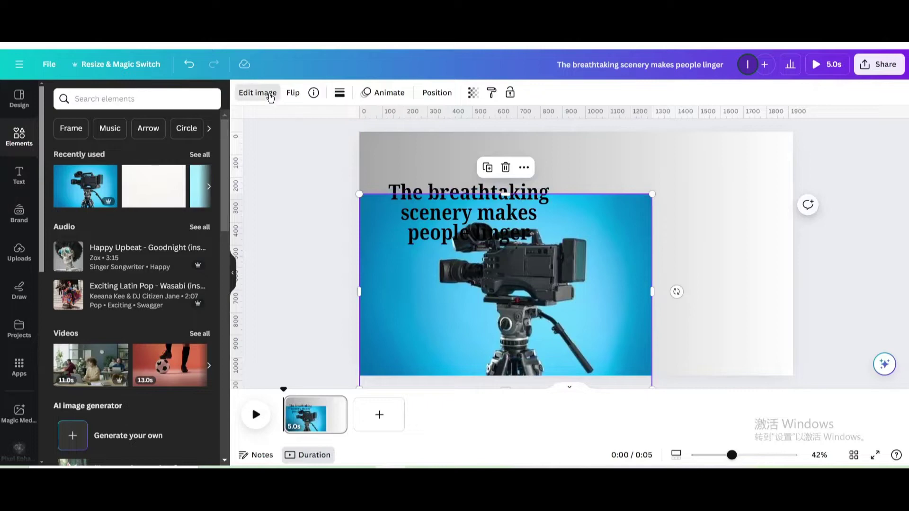
left_click(270, 97)
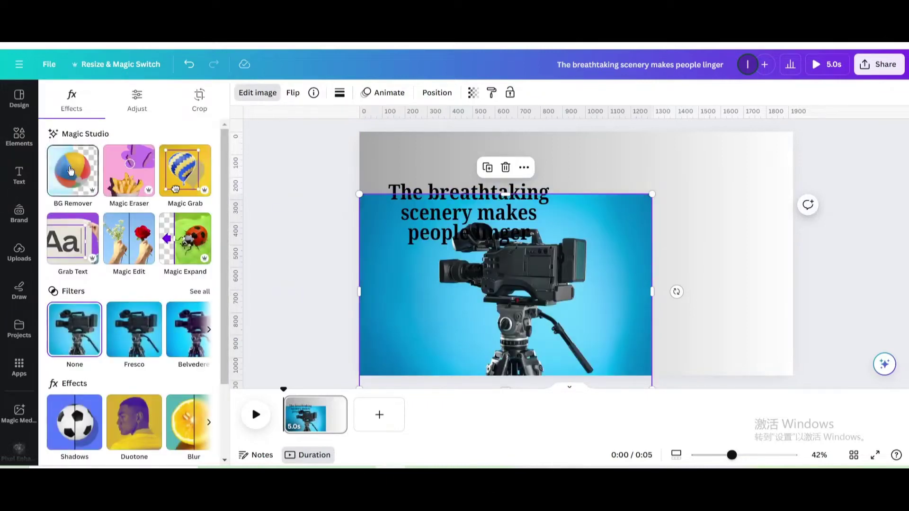
left_click(71, 170)
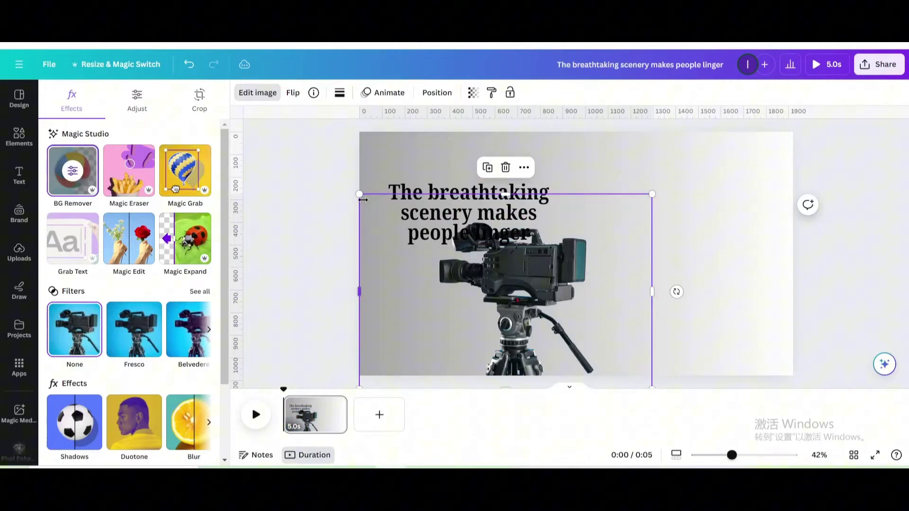
left_click_drag(360, 195, 428, 240)
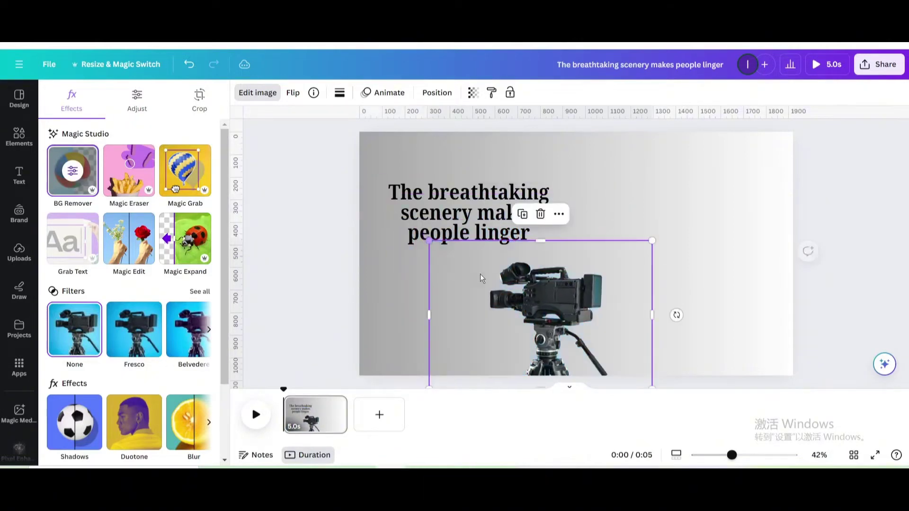
left_click_drag(501, 288, 440, 276)
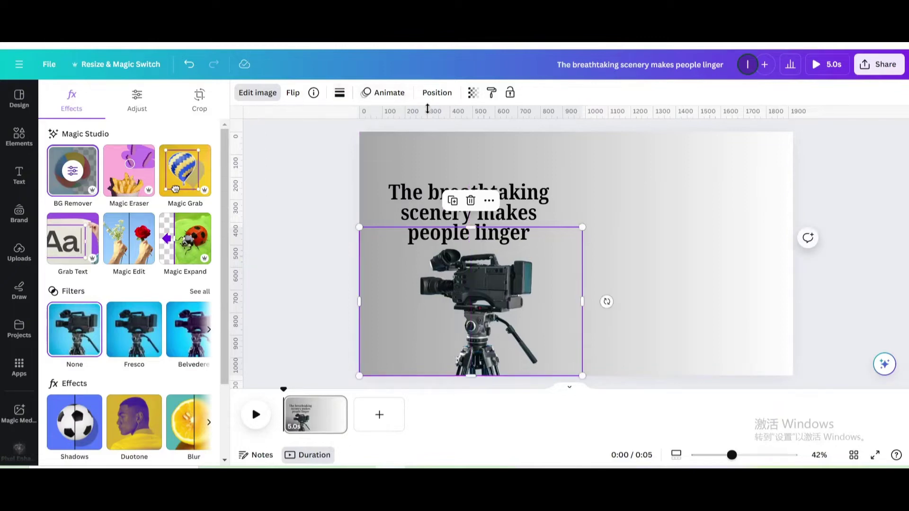
Give the camera photo a drop shadow, enlarge it slightly, and flip it horizontally
scroll(118, 284, "down", 2)
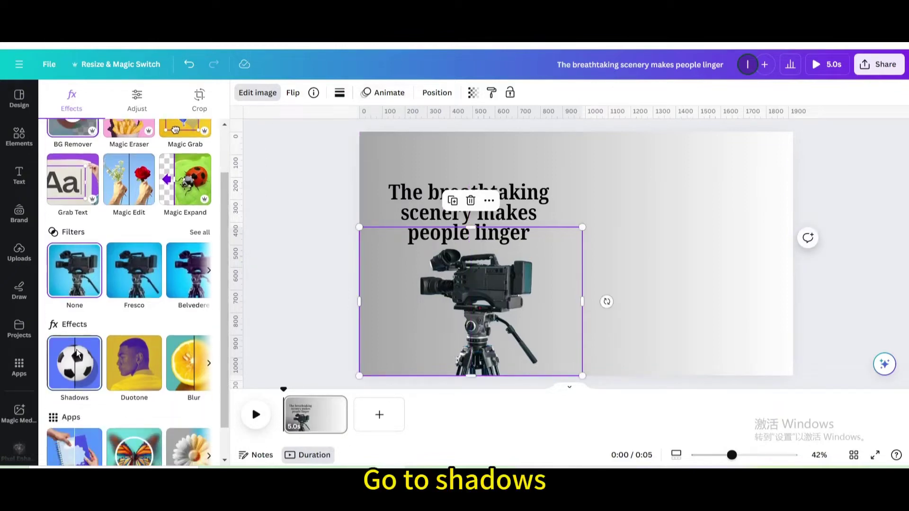
left_click(77, 353)
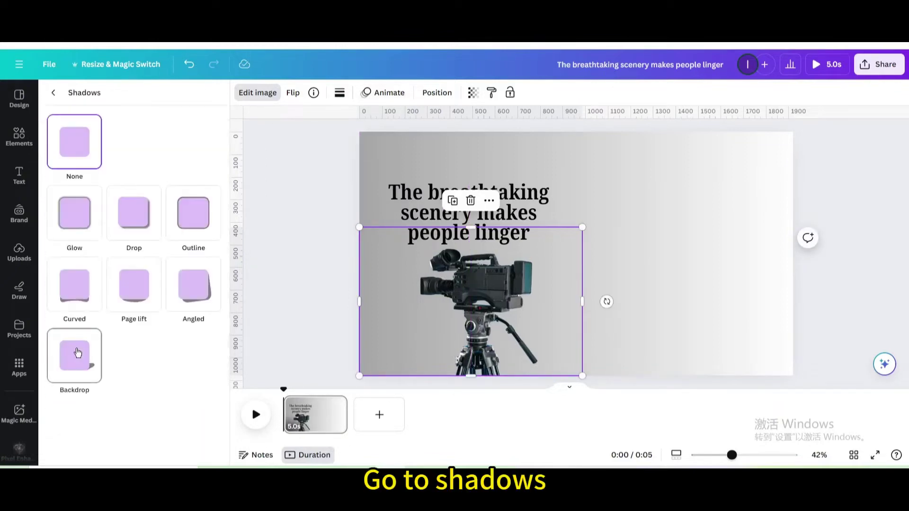
left_click(141, 212)
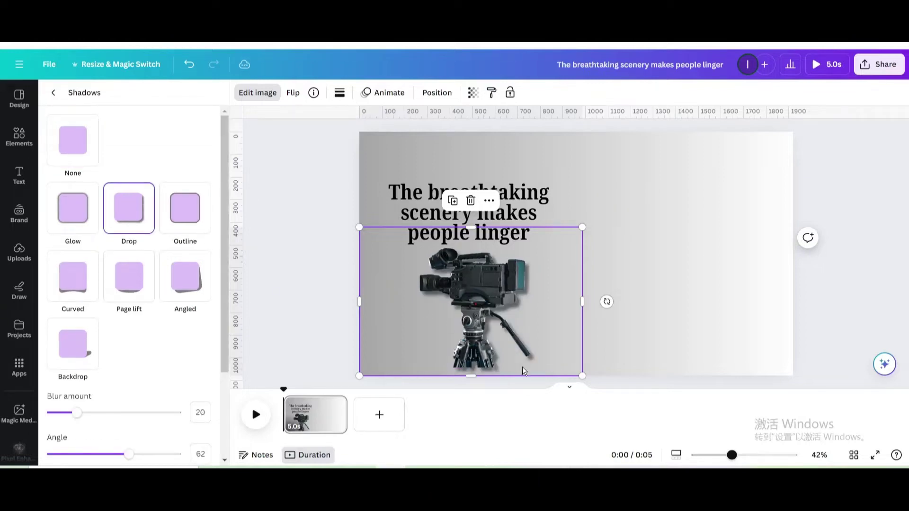
left_click_drag(582, 377, 595, 388)
left_click(292, 94)
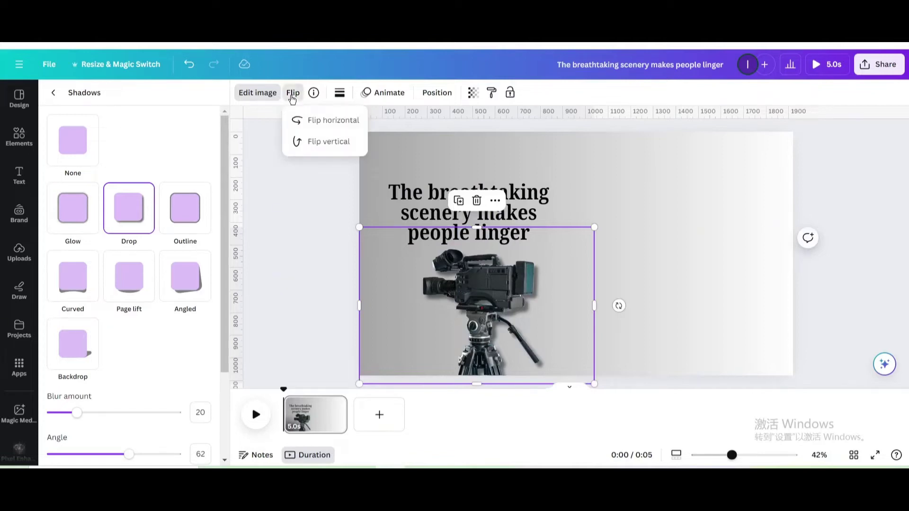
left_click(326, 121)
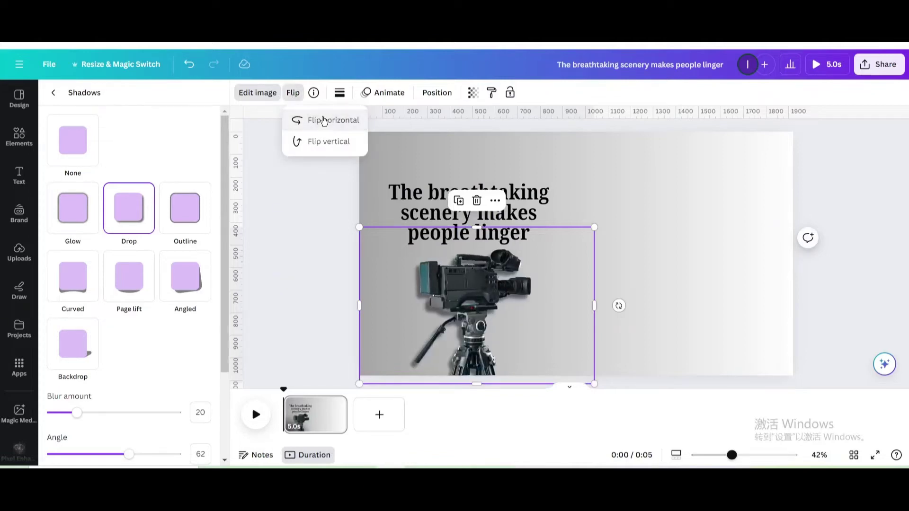
left_click(434, 143)
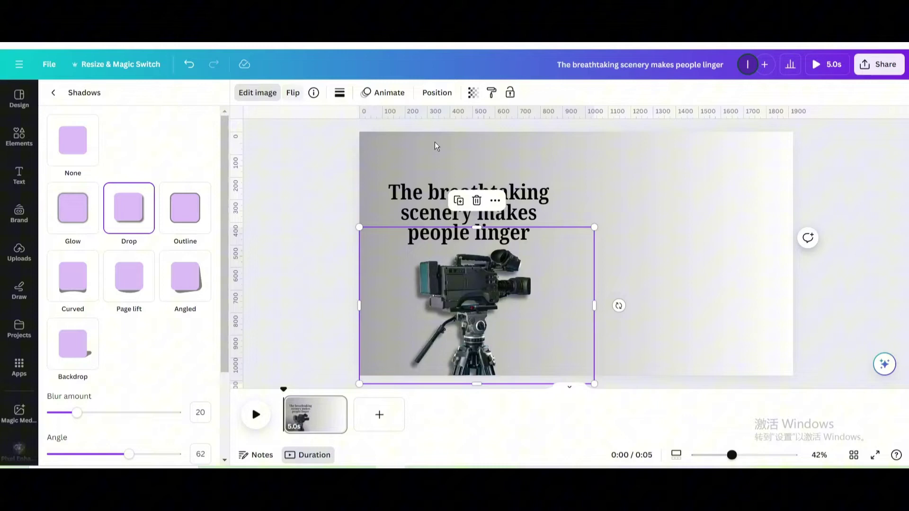
left_click(434, 141)
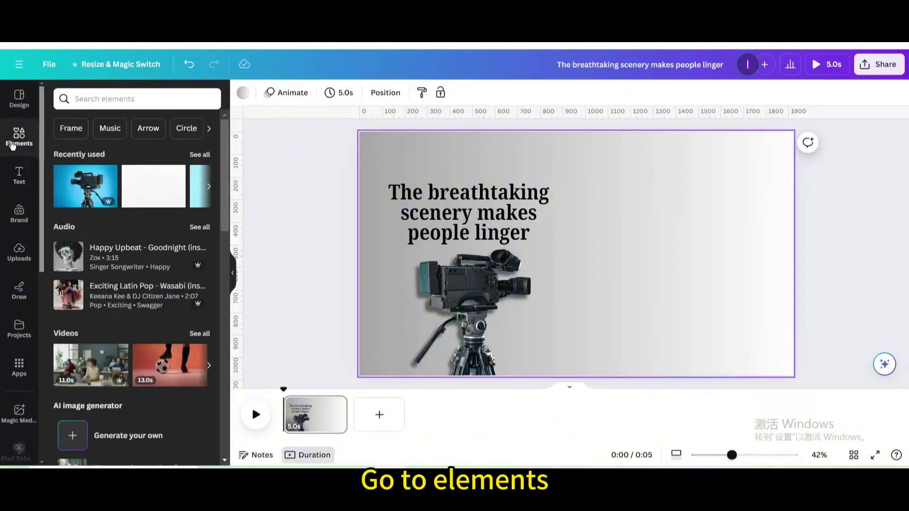
Search Elements photos for 'watercolor paper' and add the white paper photo to the slide
left_click(89, 100)
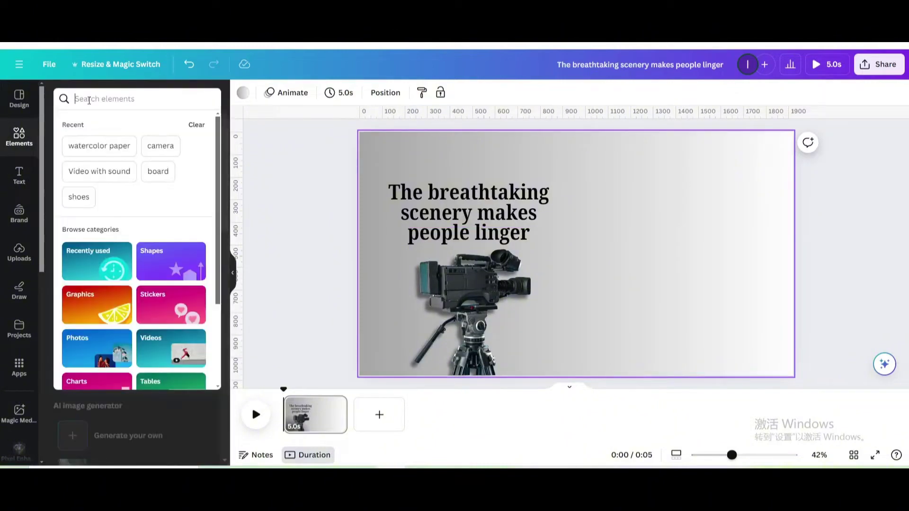
left_click(107, 143)
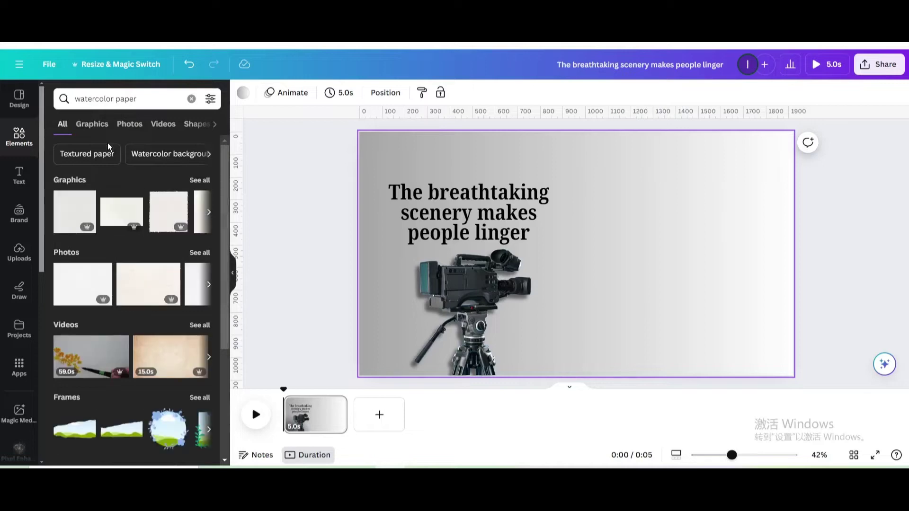
left_click(129, 124)
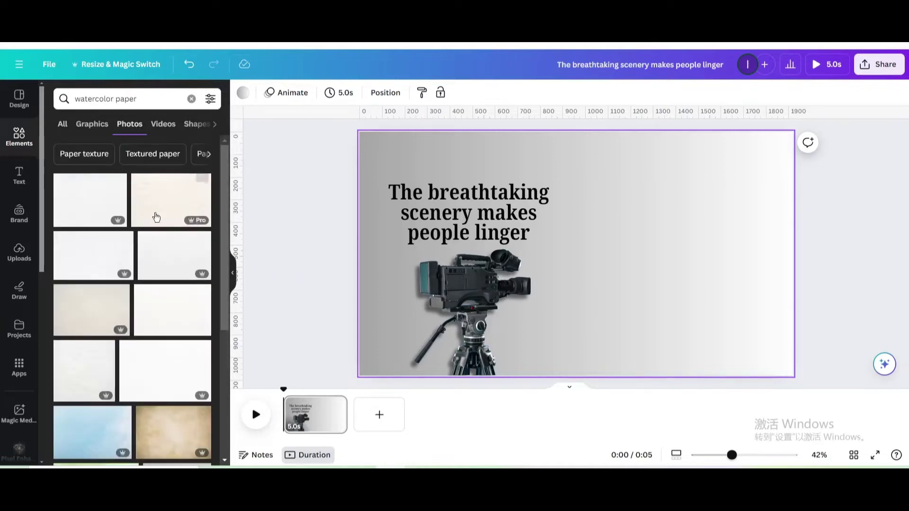
left_click(155, 367)
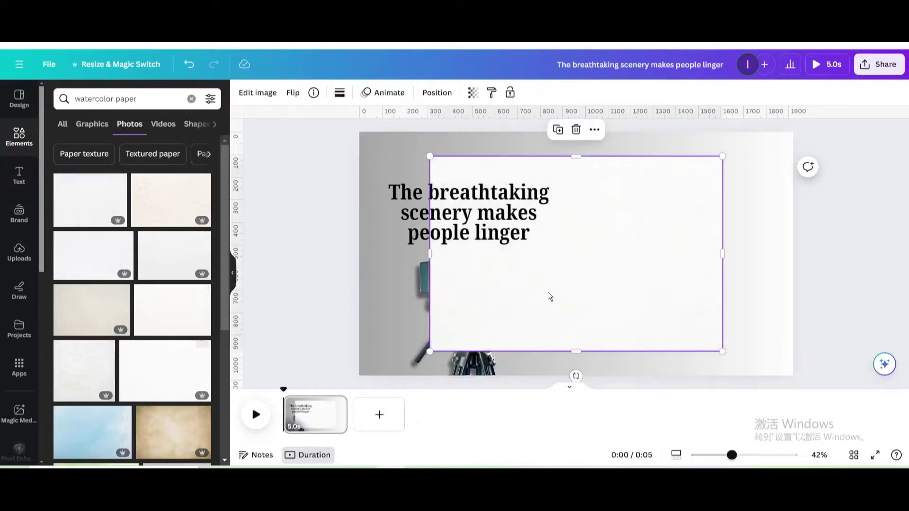
Rotate the paper photo 90° and resize it into a tall card right of the title
left_click_drag(577, 377, 496, 260)
scroll(496, 260, "down", 2)
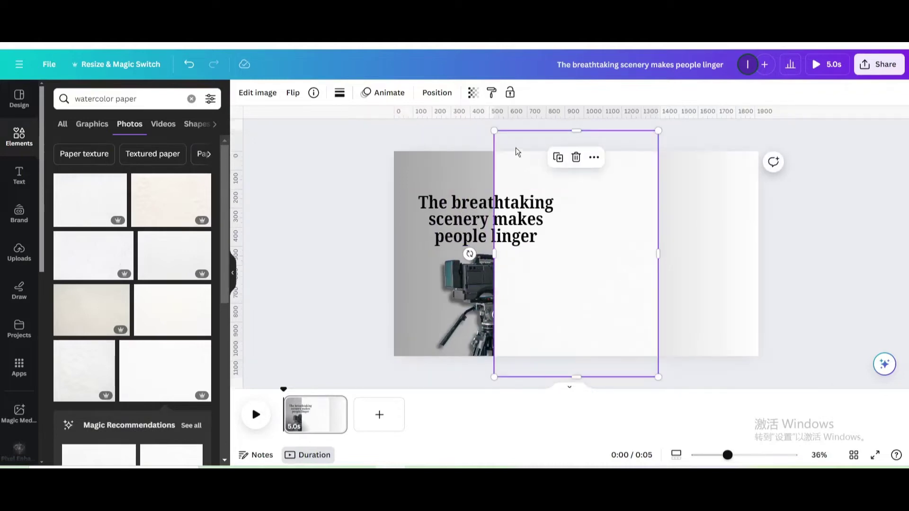
left_click_drag(495, 130, 550, 212)
left_click_drag(606, 254, 657, 226)
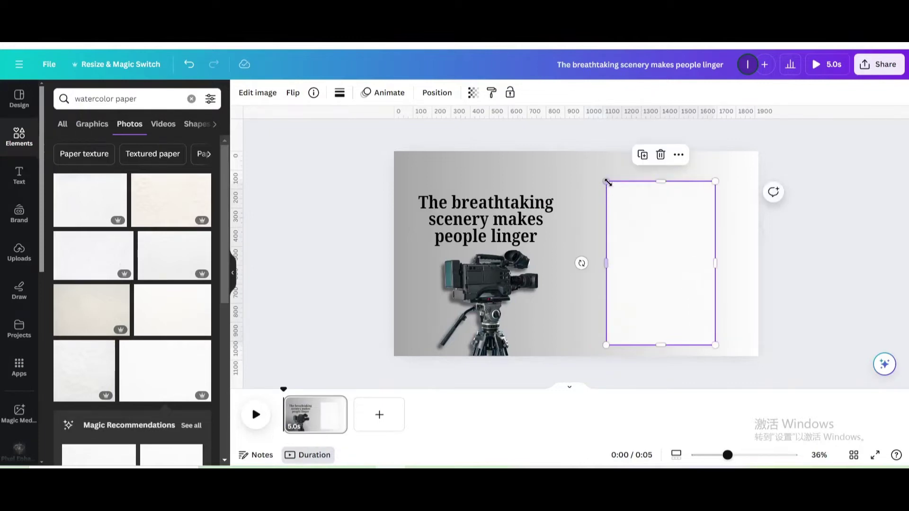
left_click_drag(607, 182, 568, 185)
mouse_move(625, 220)
left_mouse_down()
mouse_move(642, 219)
mouse_move(630, 213)
mouse_move(632, 220)
left_mouse_up()
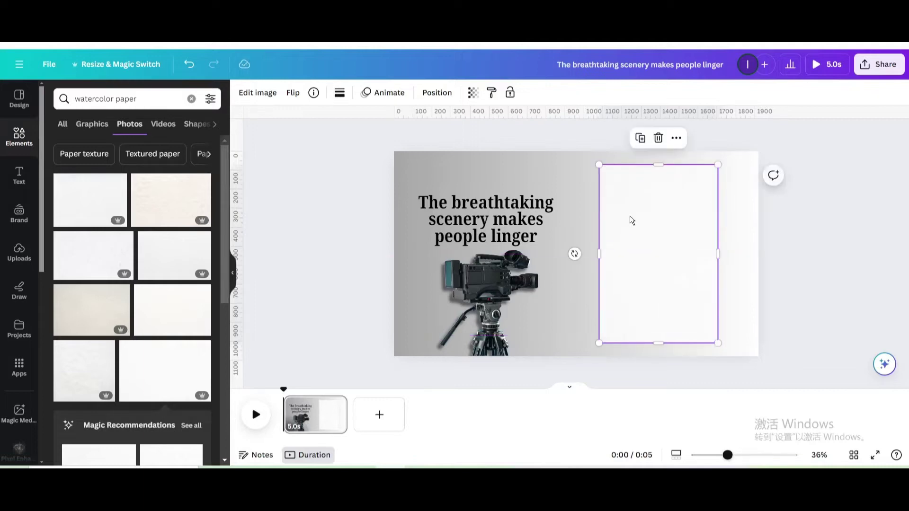
Add a Drop shadow (blur 20, angle 62) to the paper card and nudge it into place
left_click(245, 97)
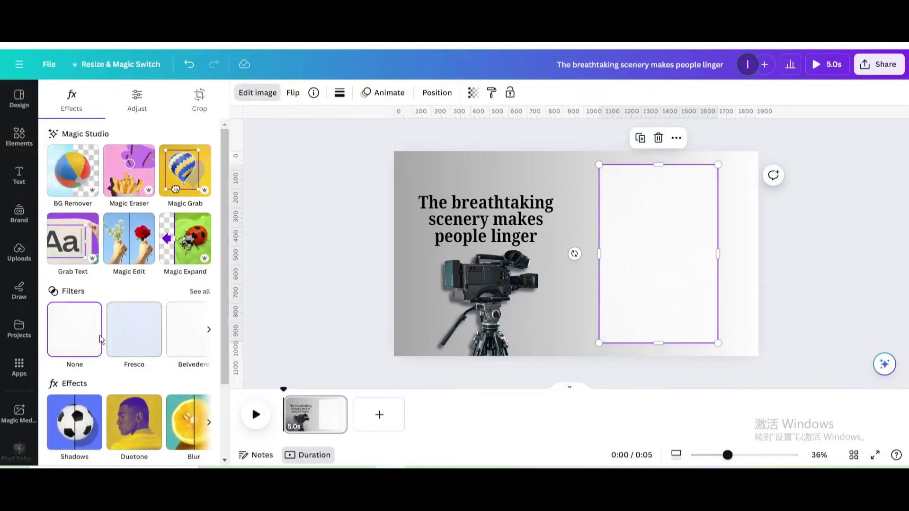
left_click(71, 407)
left_click(139, 221)
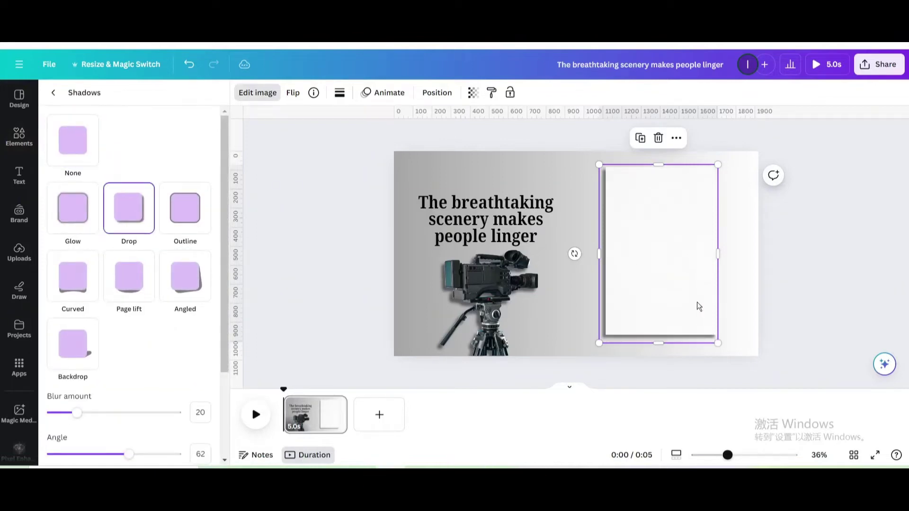
left_click_drag(699, 306, 687, 295)
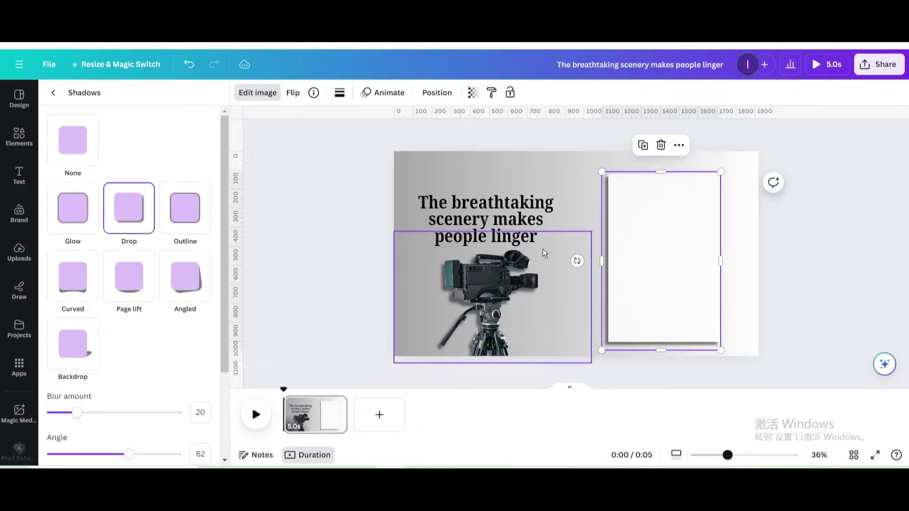
Add a subheading reading 'Traveling can relax you' and move it onto the paper card
left_click(8, 177)
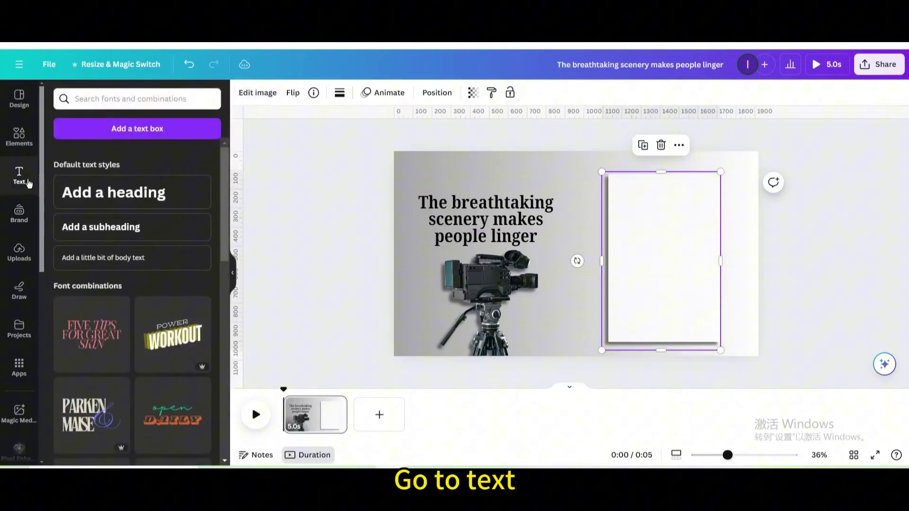
left_click(109, 231)
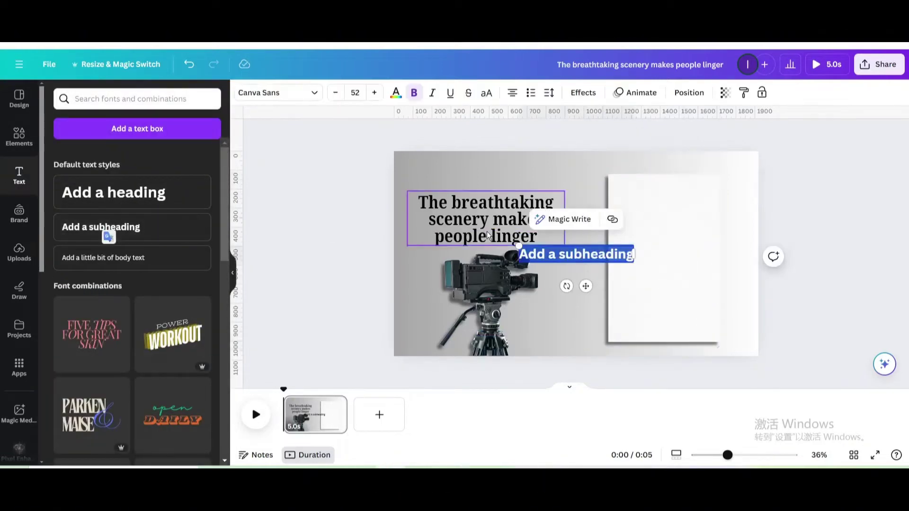
type("Traveling can relax you")
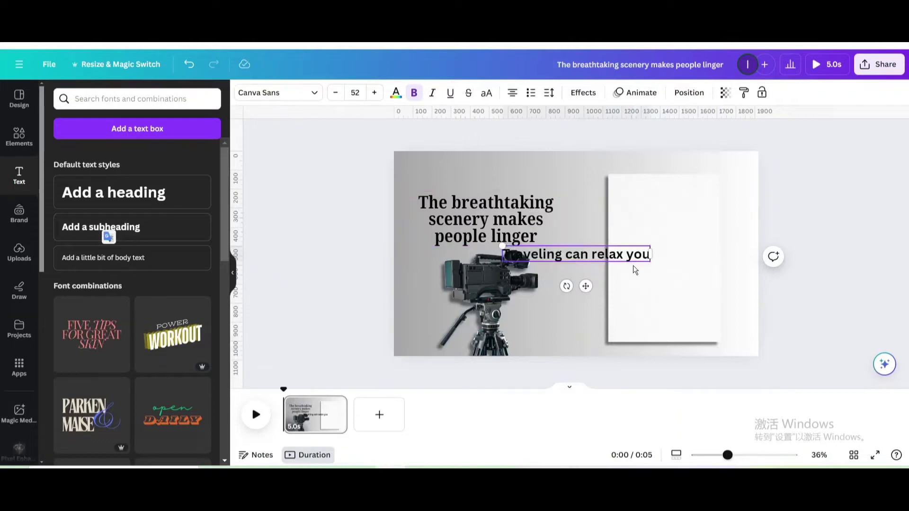
left_click(639, 289)
left_click(570, 254)
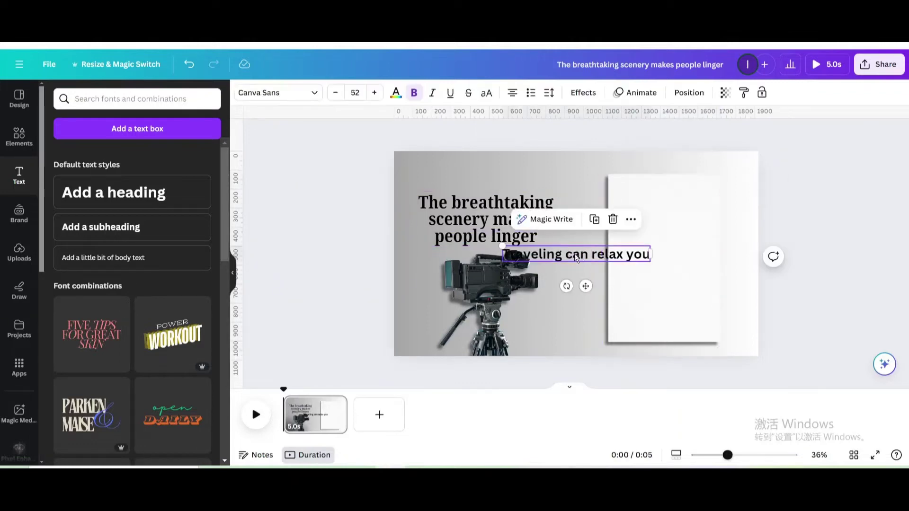
left_click_drag(575, 254, 649, 213)
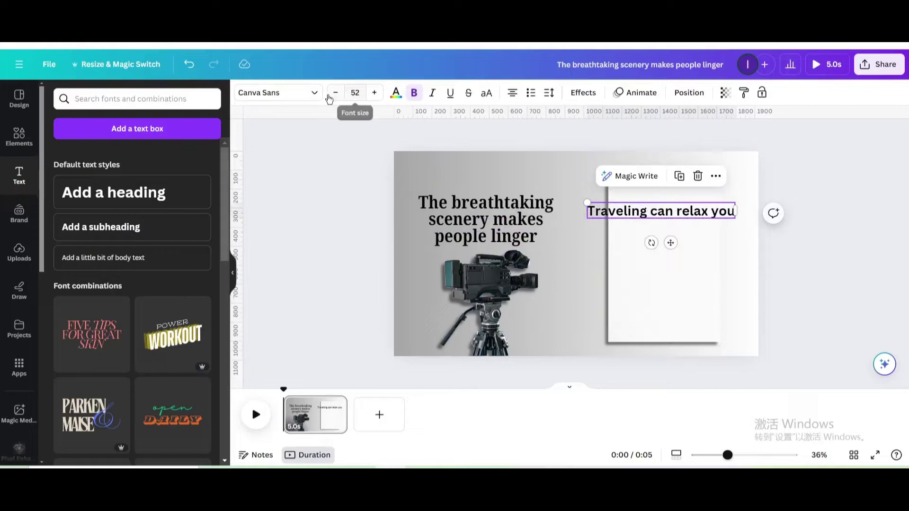
Set the line to regular-weight Cooper Hewitt at size 38.2 near the card's top-left
left_click(312, 93)
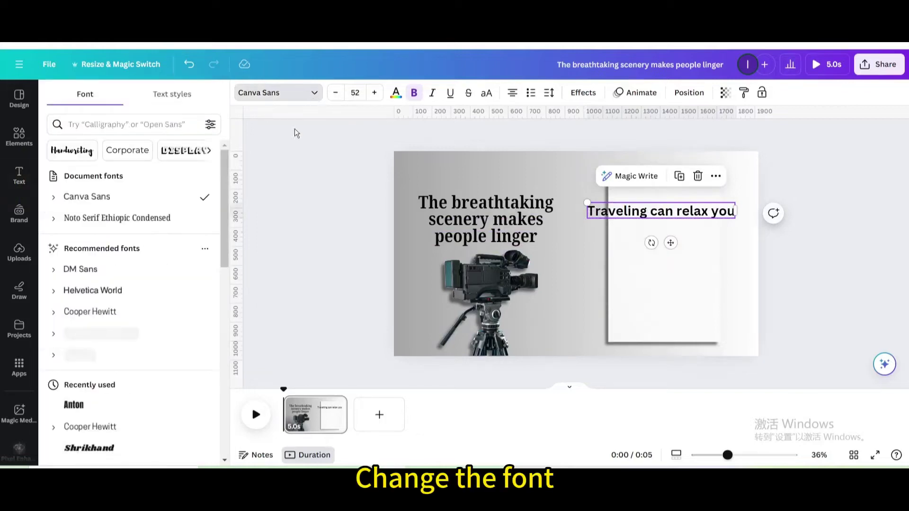
left_click(107, 312)
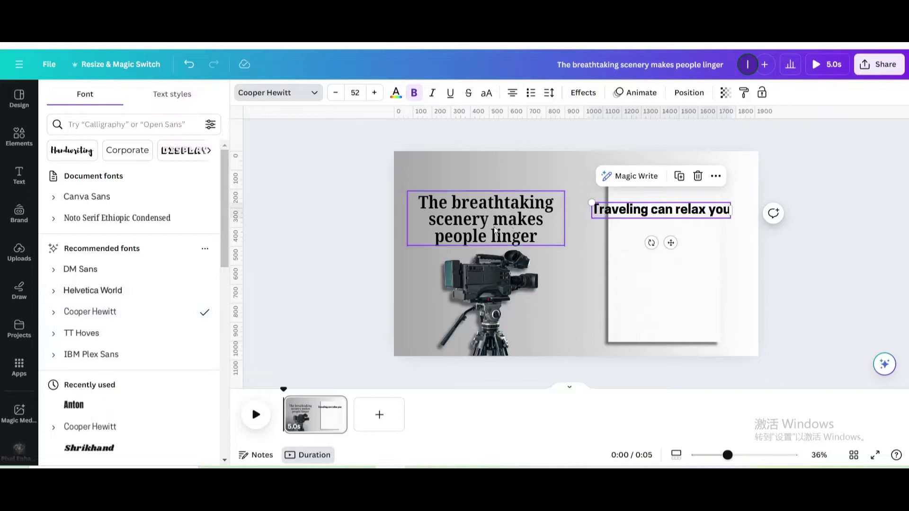
left_click(414, 93)
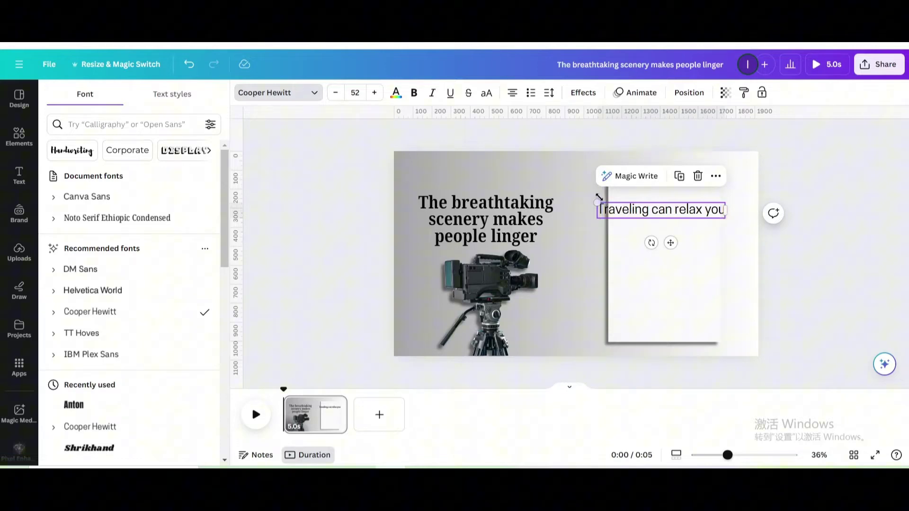
left_click_drag(597, 202, 632, 205)
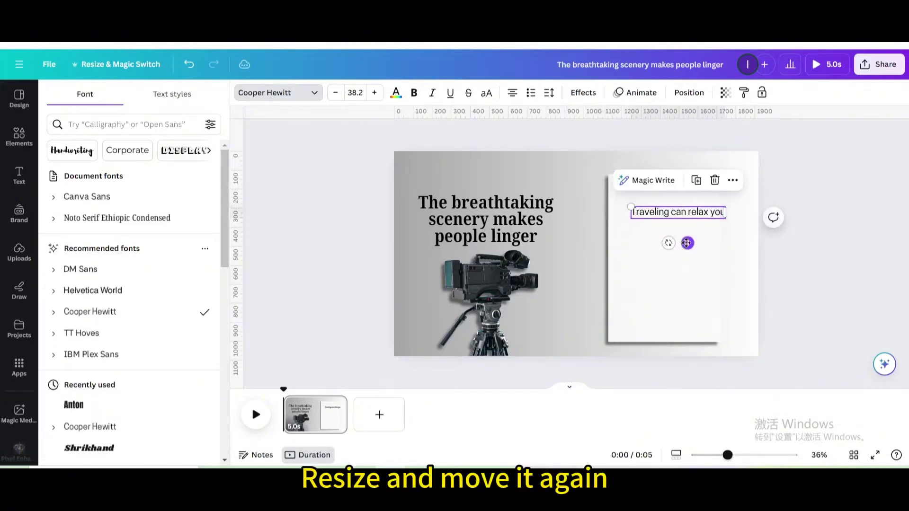
left_click_drag(688, 242, 672, 228)
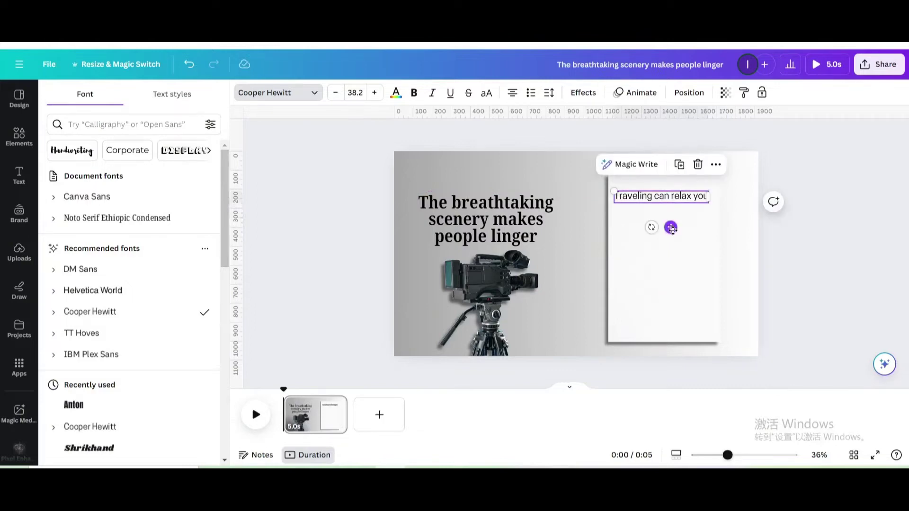
left_click(533, 160)
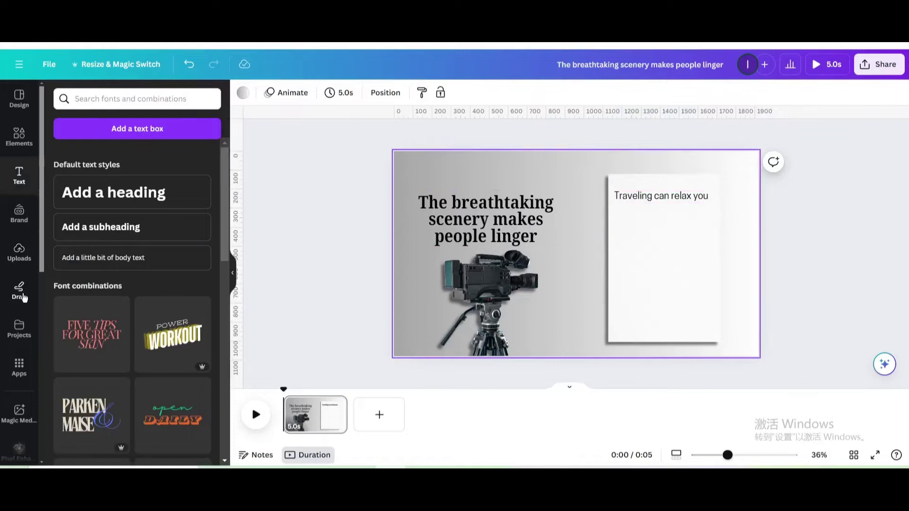
Add the iceberg photo from Uploads as a small thumbnail just below 'Traveling can relax you'
left_click(22, 260)
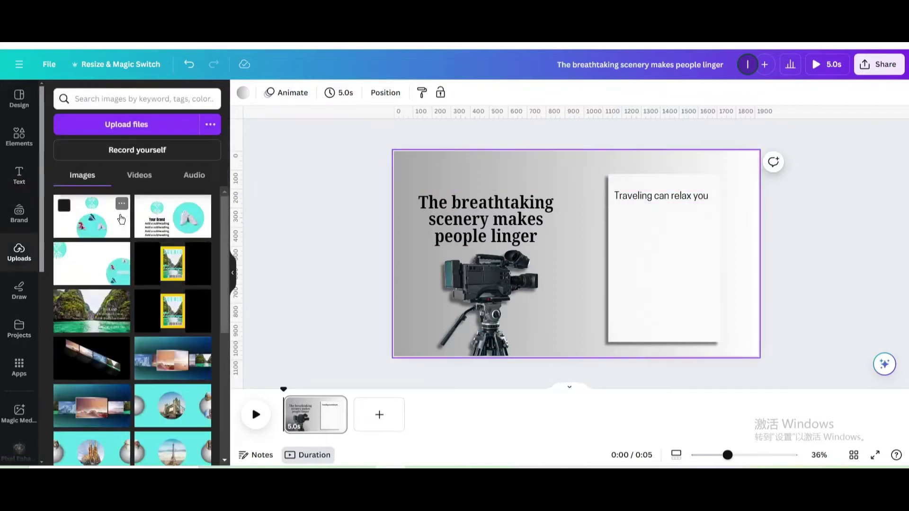
scroll(118, 223, "down", 4)
scroll(118, 223, "down", 10)
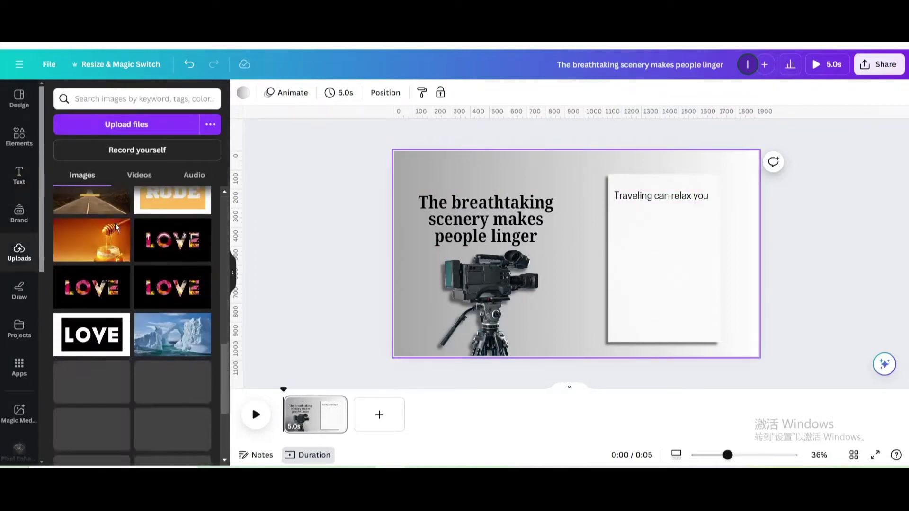
left_click(168, 227)
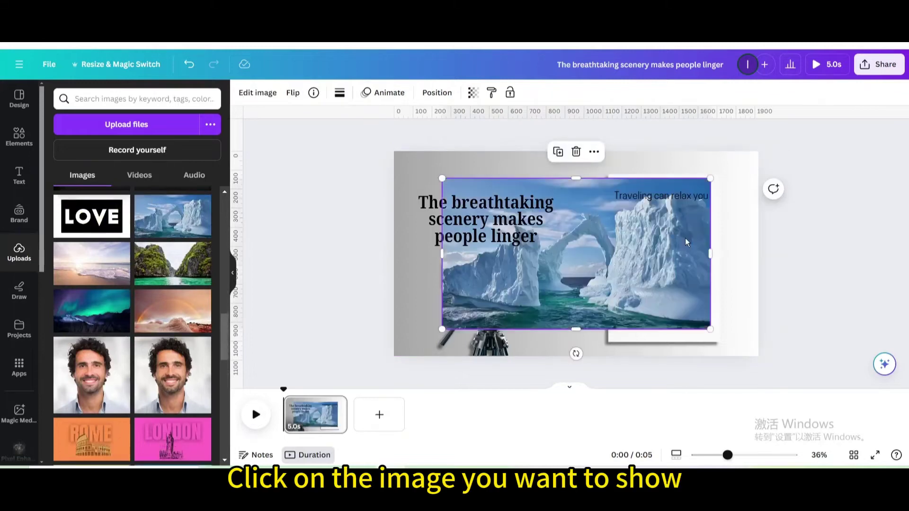
left_click_drag(445, 181, 645, 274)
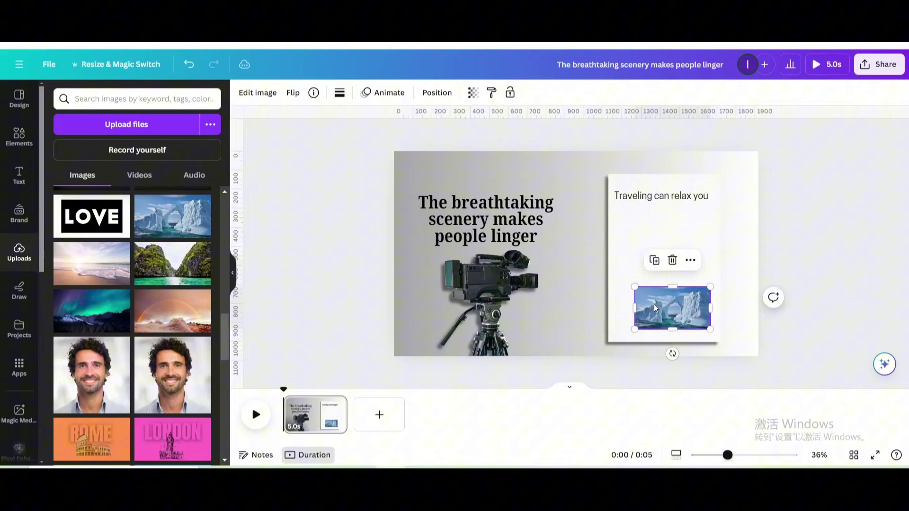
left_click_drag(655, 309, 635, 233)
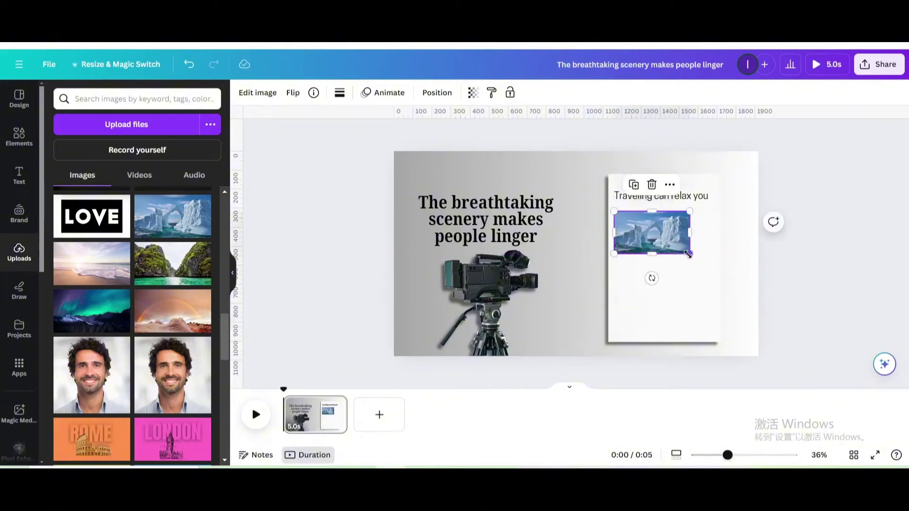
left_click_drag(688, 254, 641, 225)
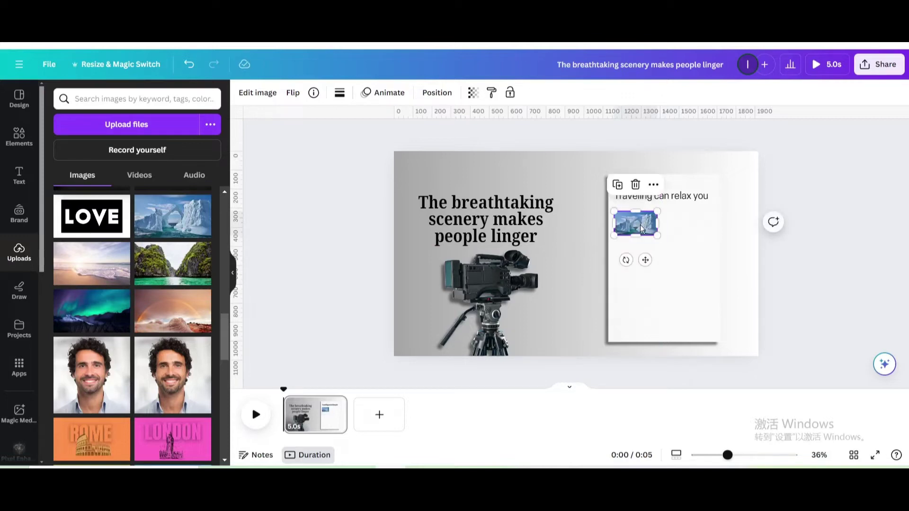
Add the beach, lagoon cliffs and aurora photos, shrinking each to a thumbnail on the card
left_click_drag(116, 275, 782, 264)
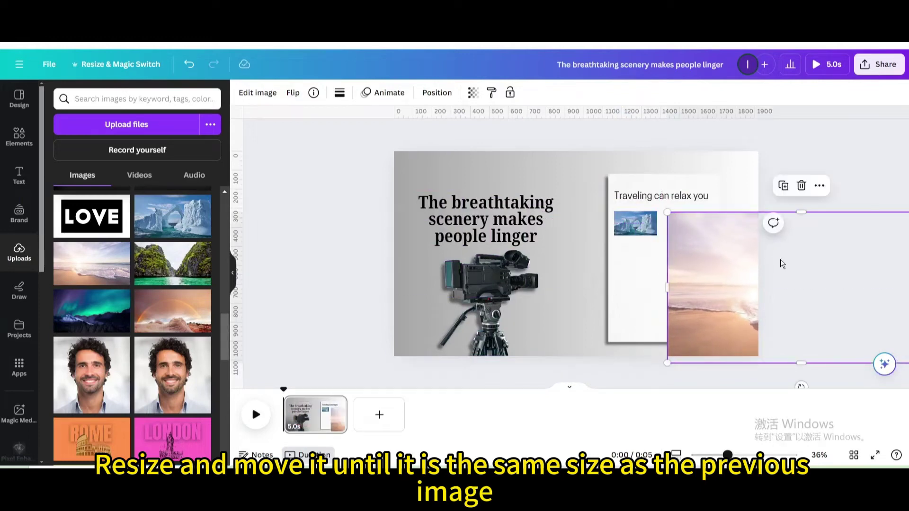
scroll(776, 270, "down", 3)
left_click_drag(755, 309, 642, 246)
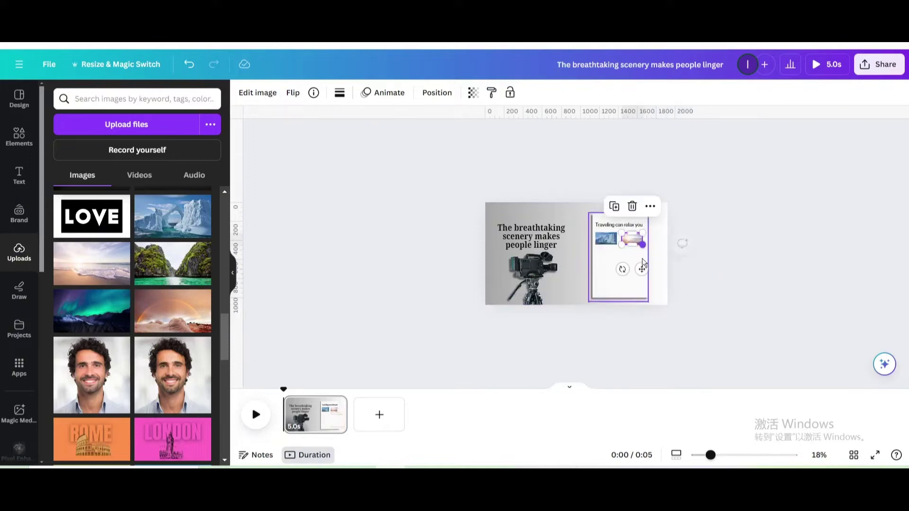
left_click_drag(179, 269, 647, 284)
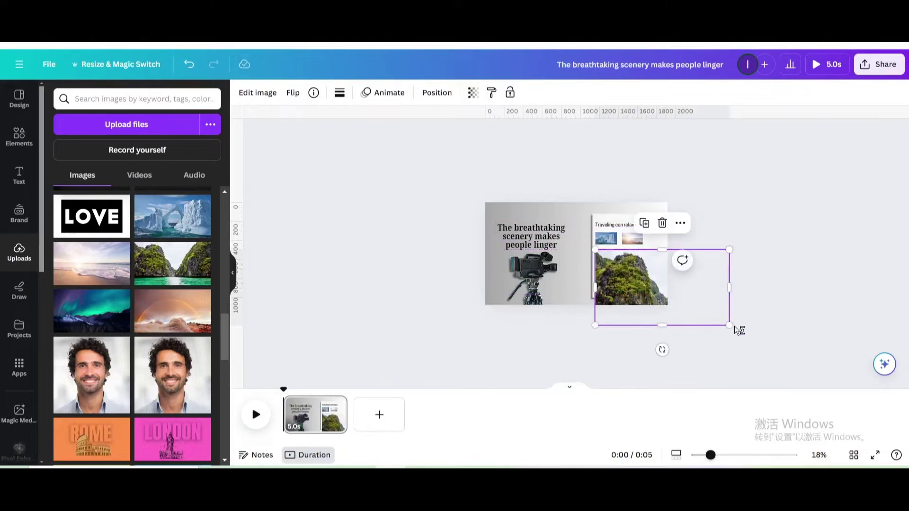
left_click_drag(730, 325, 609, 286)
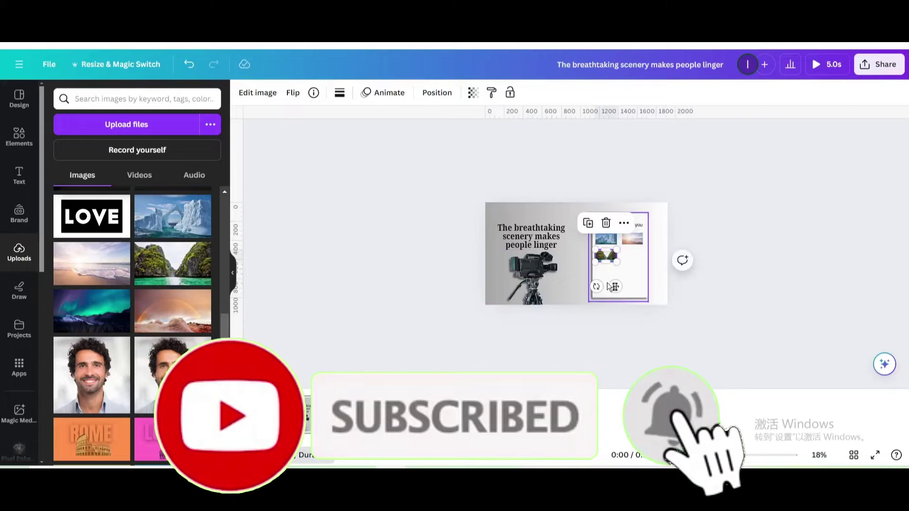
left_click(97, 322)
left_click_drag(586, 251, 695, 286)
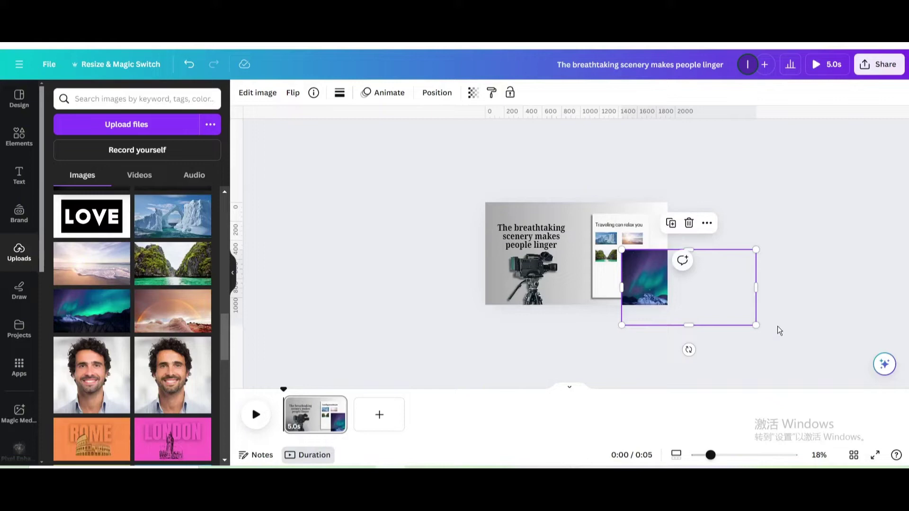
left_click_drag(753, 325, 634, 283)
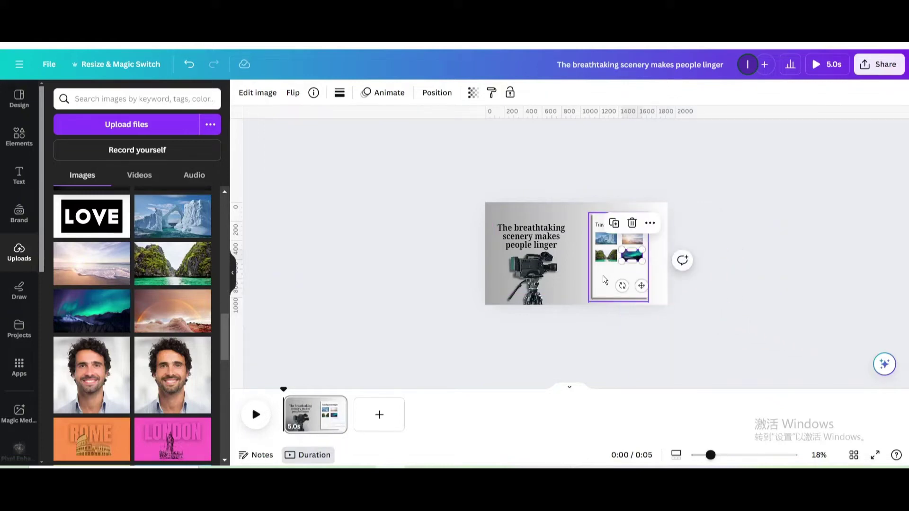
Add the sunset and Tower Bridge photos as small tiles inside the card
left_click_drag(168, 313, 665, 305)
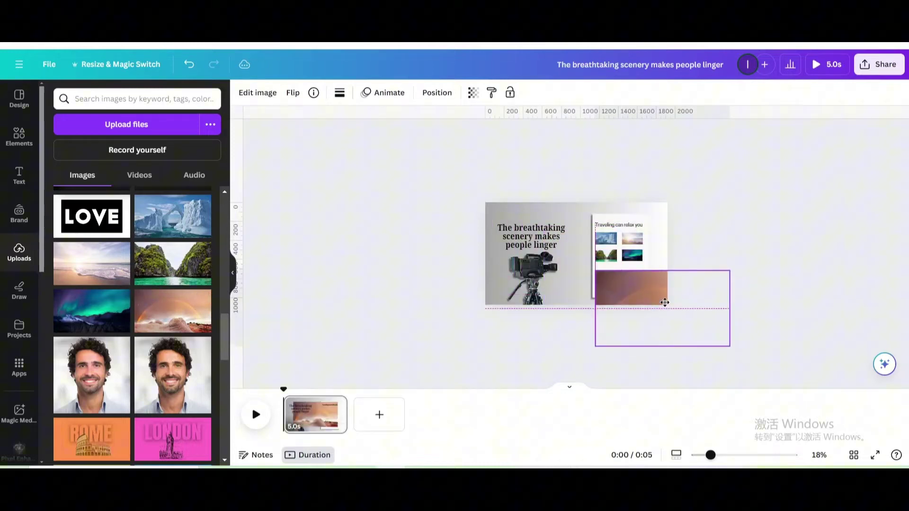
left_click_drag(665, 303, 664, 302)
left_click_drag(730, 342, 609, 301)
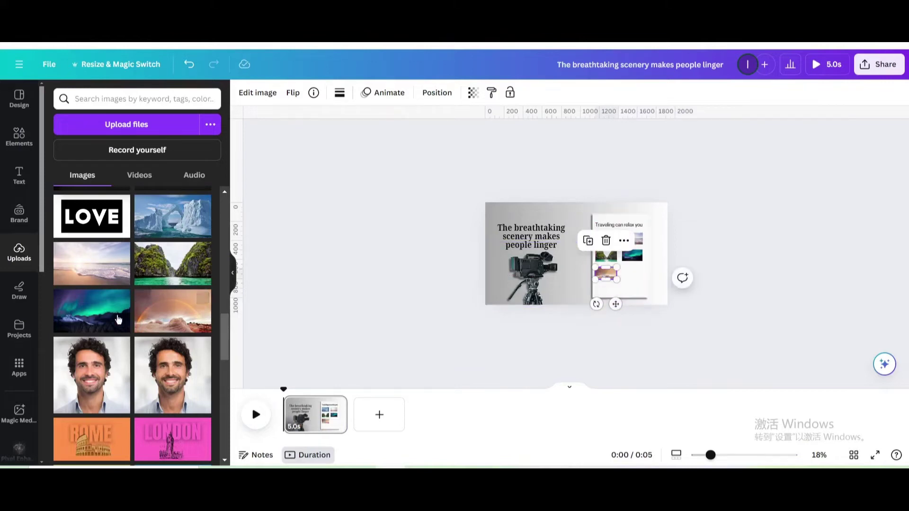
scroll(118, 319, "down", 10)
scroll(134, 311, "down", 10)
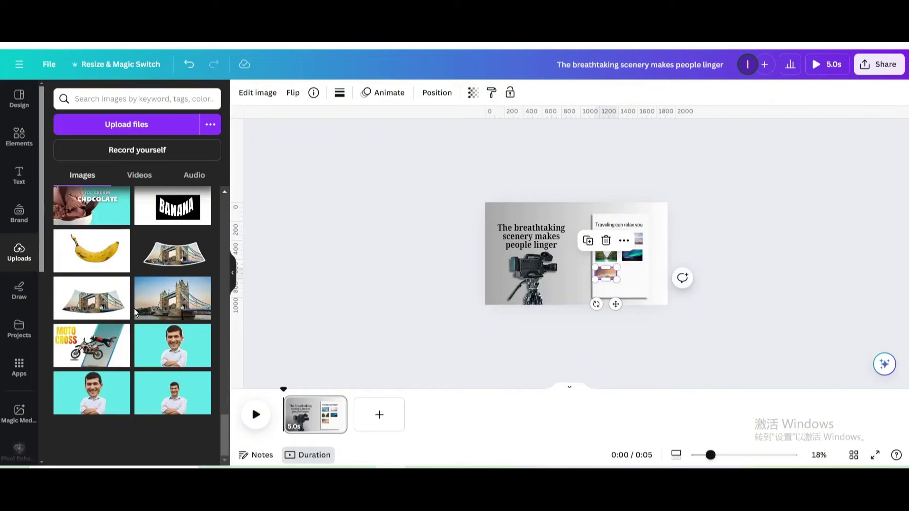
left_click(551, 298)
left_click_drag(551, 298, 673, 296)
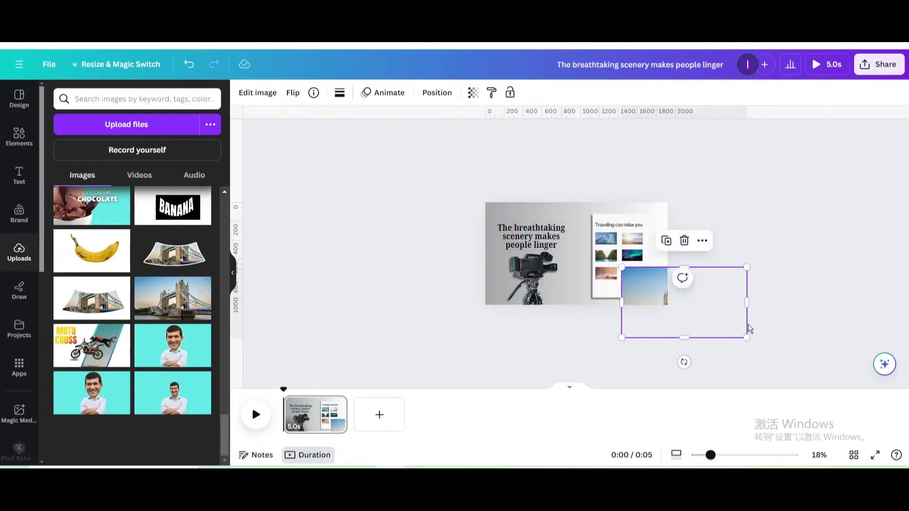
left_click_drag(732, 332, 639, 289)
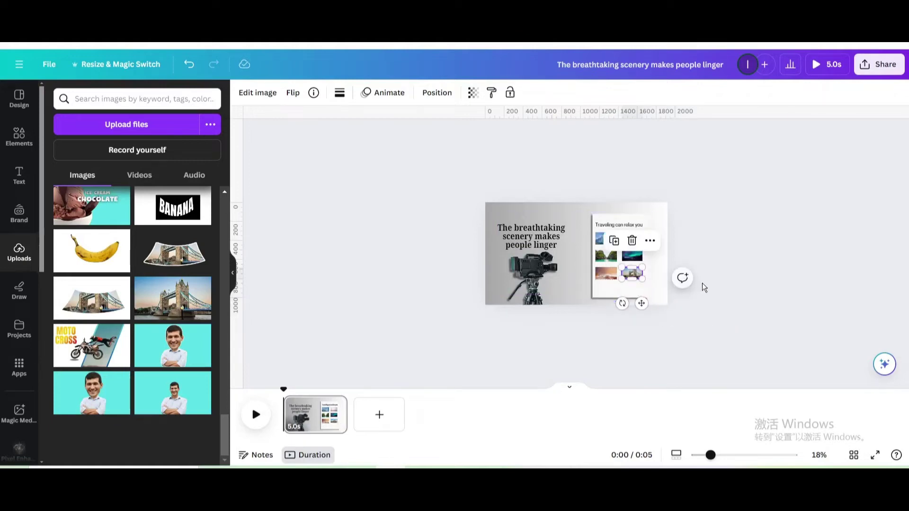
scroll(703, 283, "up", 3)
Snap the sunset, Tower Bridge, aurora and lagoon tiles into even two-column, three-row alignment
scroll(741, 258, "up", 1)
left_click(784, 262)
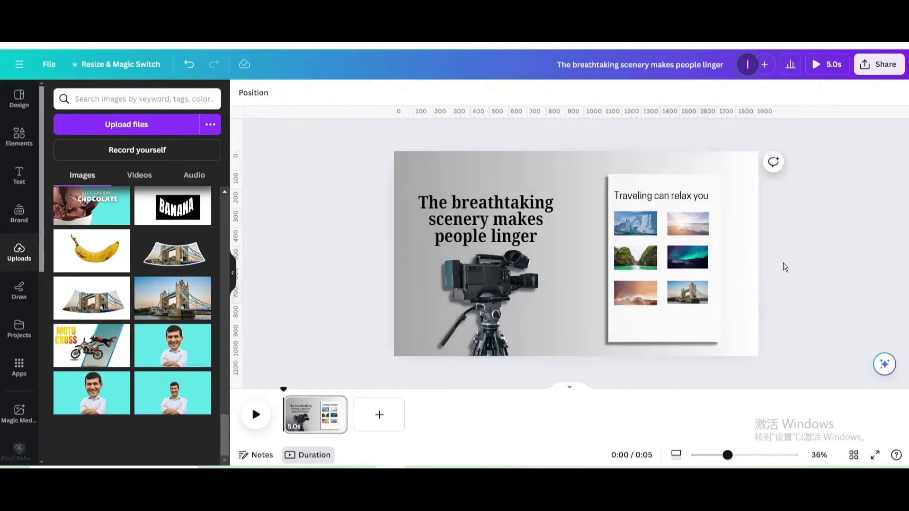
left_click(642, 296)
left_click_drag(638, 295, 639, 305)
left_click_drag(692, 290, 692, 304)
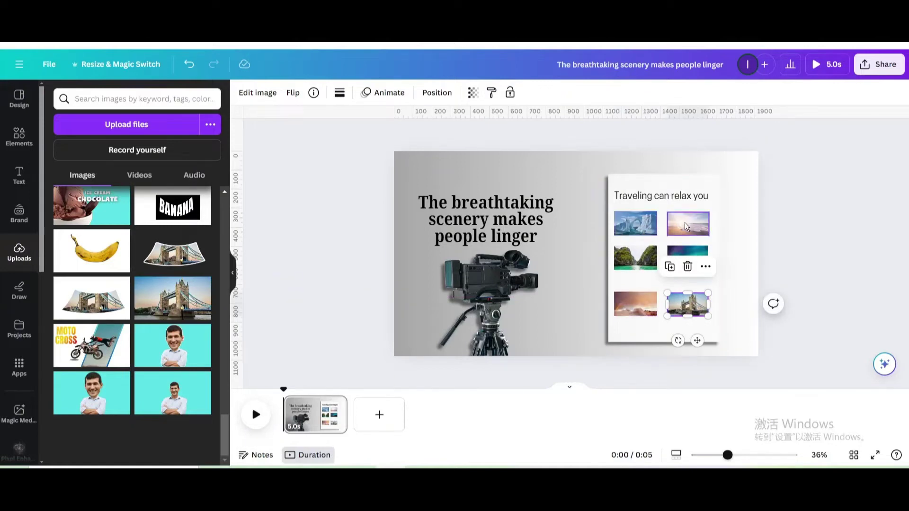
left_click(685, 251)
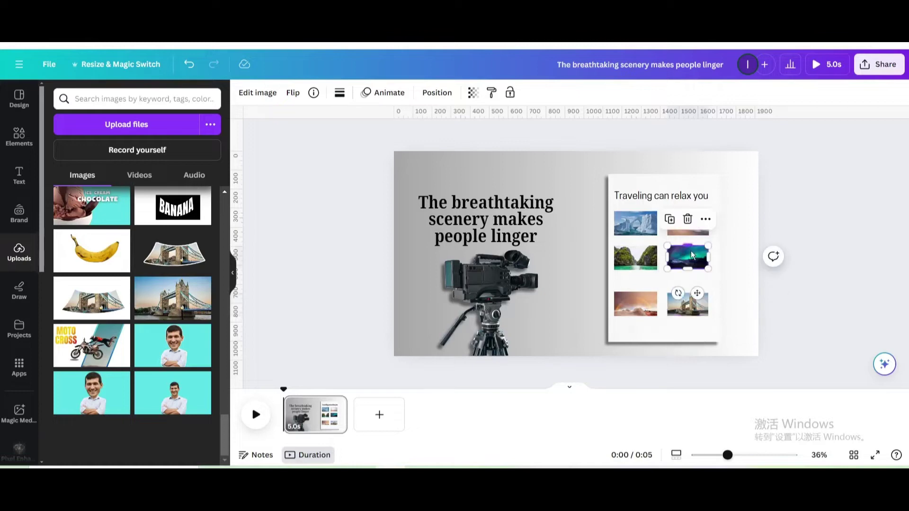
left_click_drag(691, 257, 692, 261)
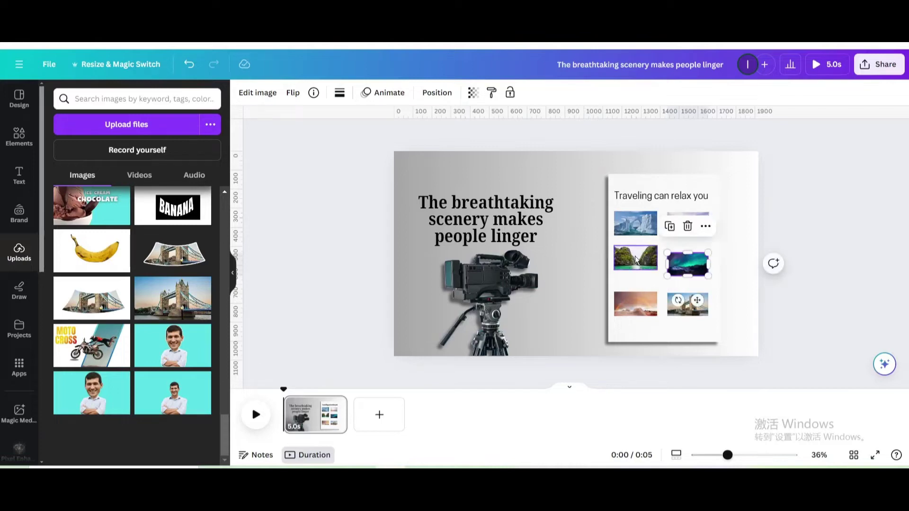
left_click_drag(635, 262, 635, 261)
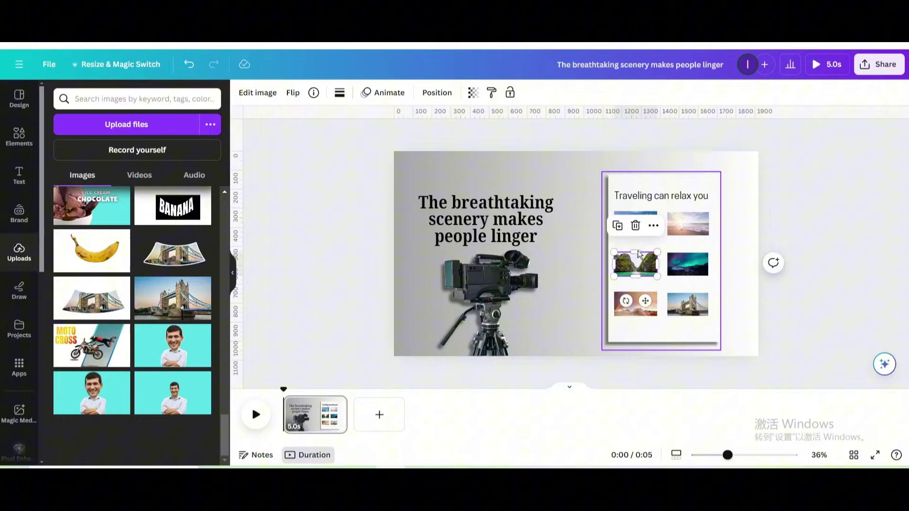
left_click(714, 234)
left_click(641, 229)
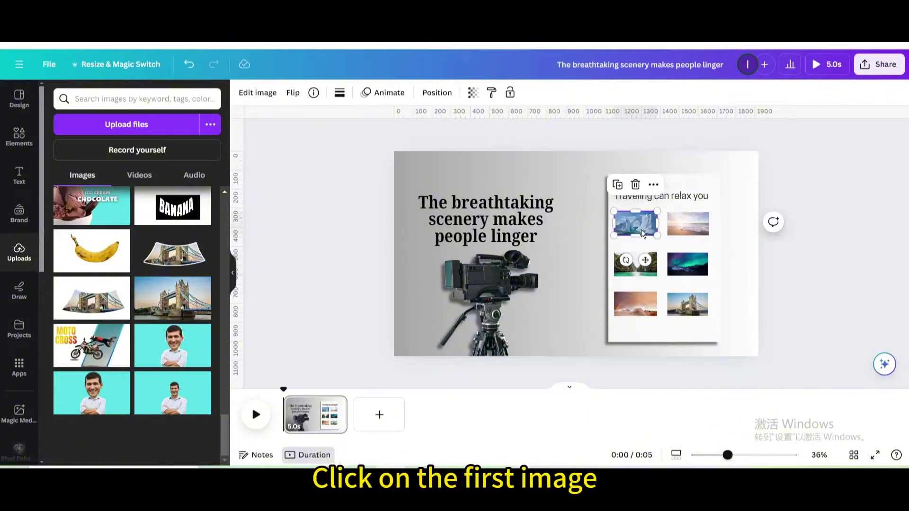
Give the iceberg tile a solid border (weight 3) and copy its style onto the sunset tile
left_click(339, 94)
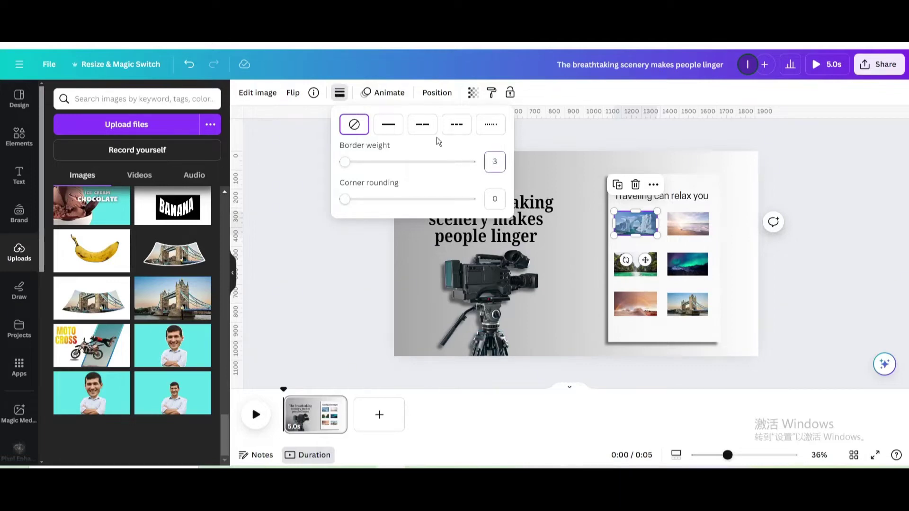
left_click(317, 178)
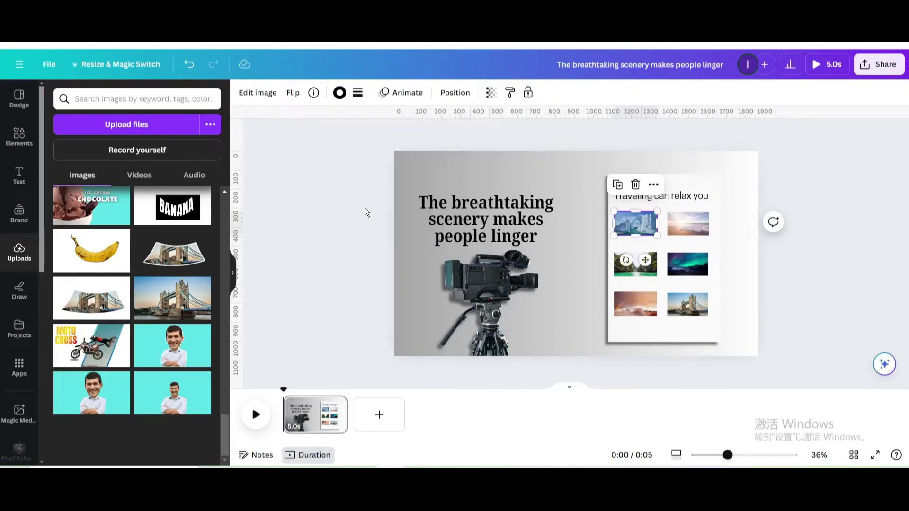
left_click(692, 232)
left_click(649, 231)
left_click(510, 93)
left_click(693, 233)
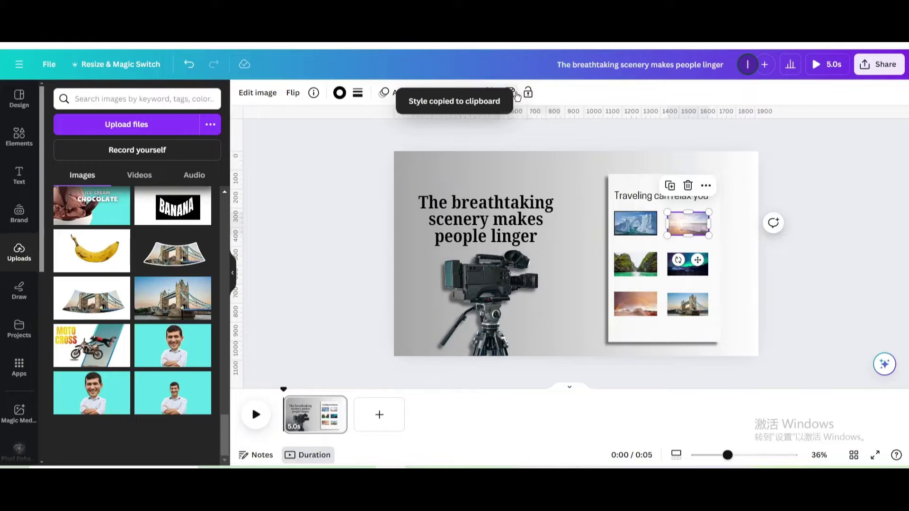
Apply the same copied border style to the aurora, desert sunset and Tower Bridge tiles
left_click(639, 264)
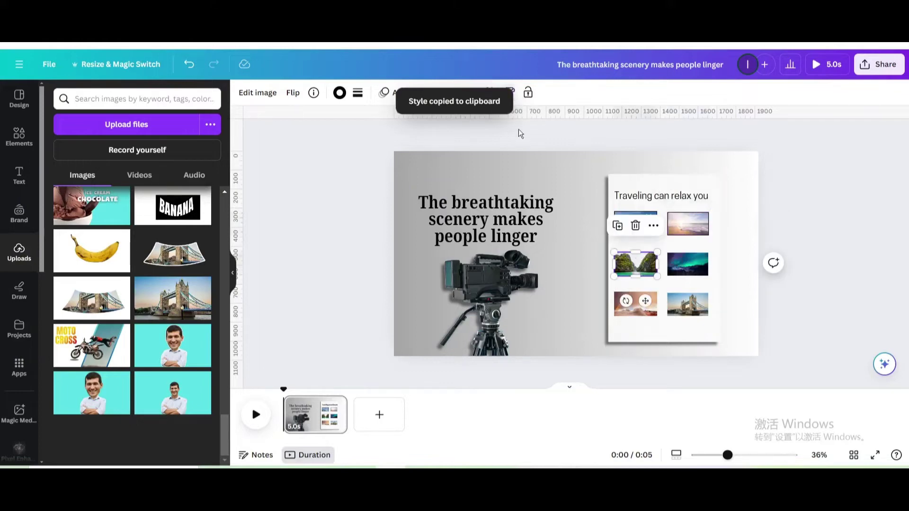
left_click(513, 92)
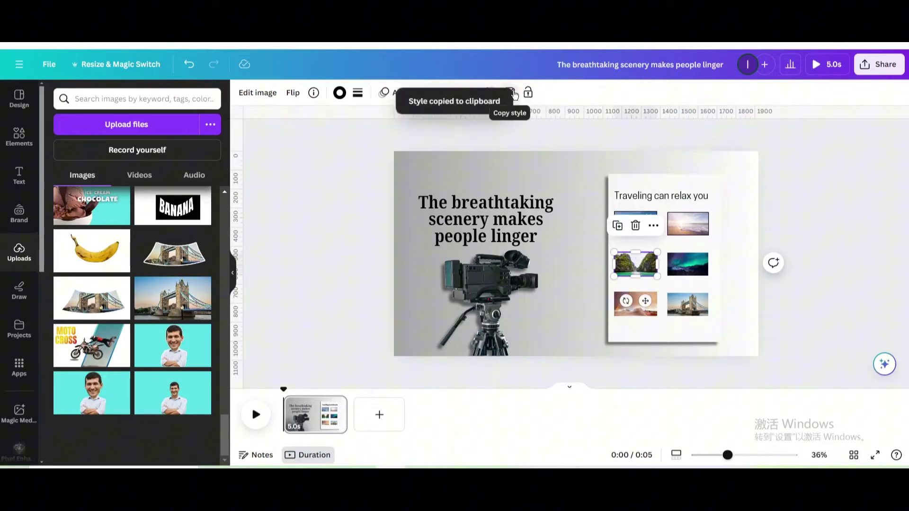
left_click(696, 273)
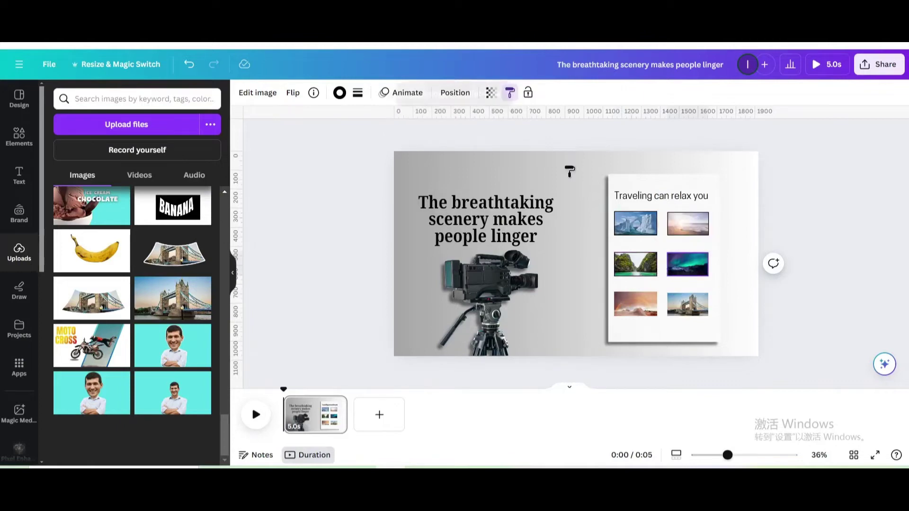
left_click(642, 312)
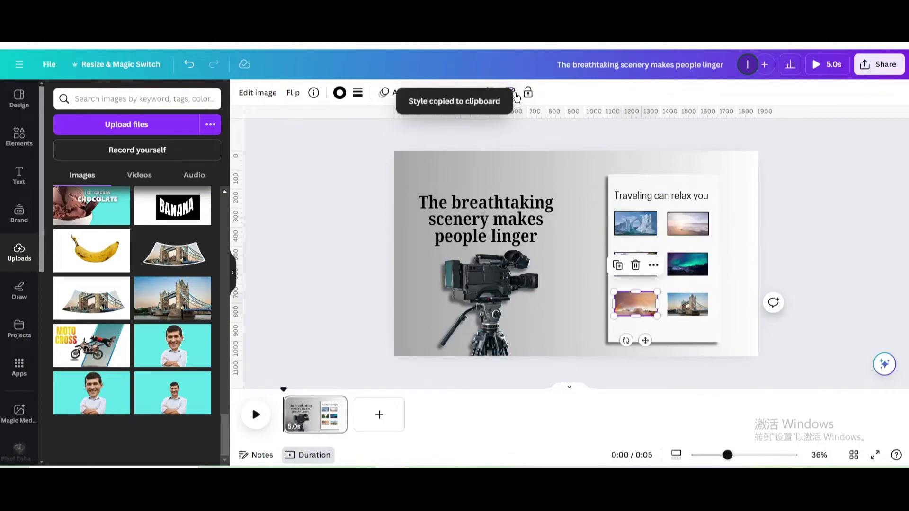
left_click(694, 303)
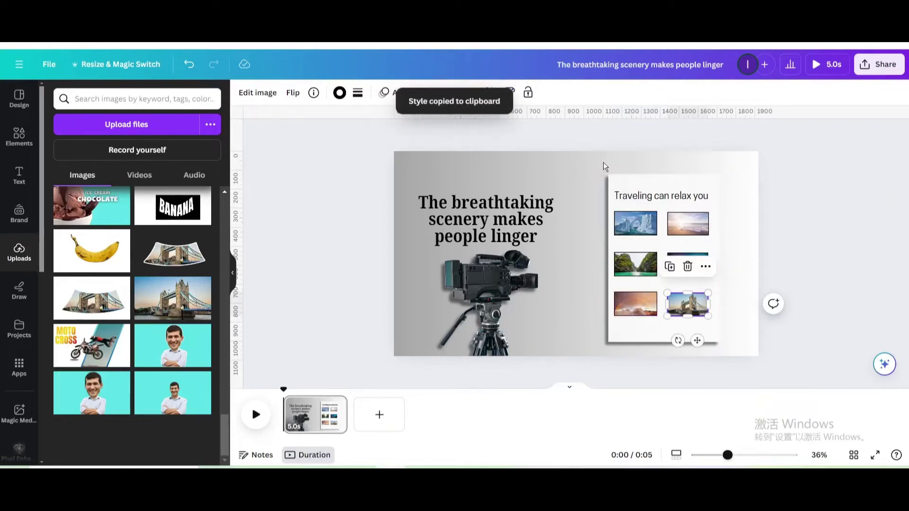
Group the card's heading, line and six photo tiles, then duplicate the slide as a second page
left_click_drag(603, 162, 717, 356)
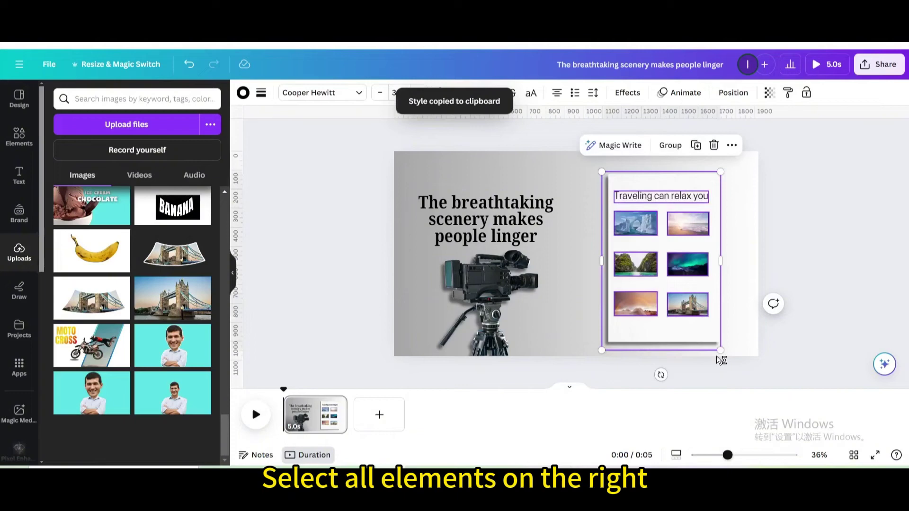
left_click(671, 146)
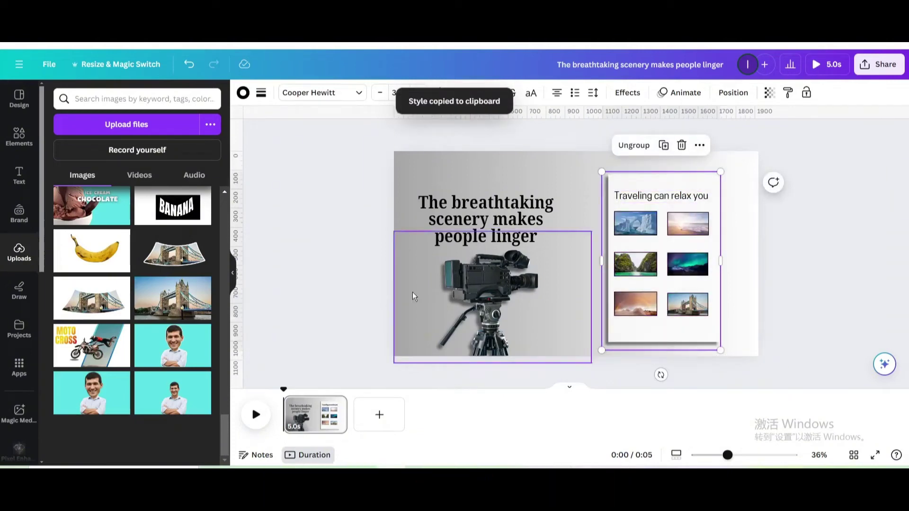
left_click(336, 406)
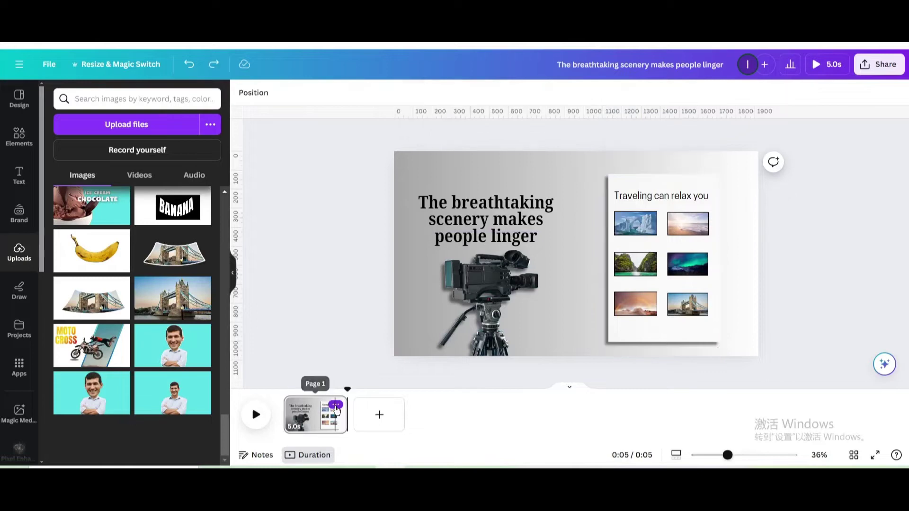
left_click(370, 225)
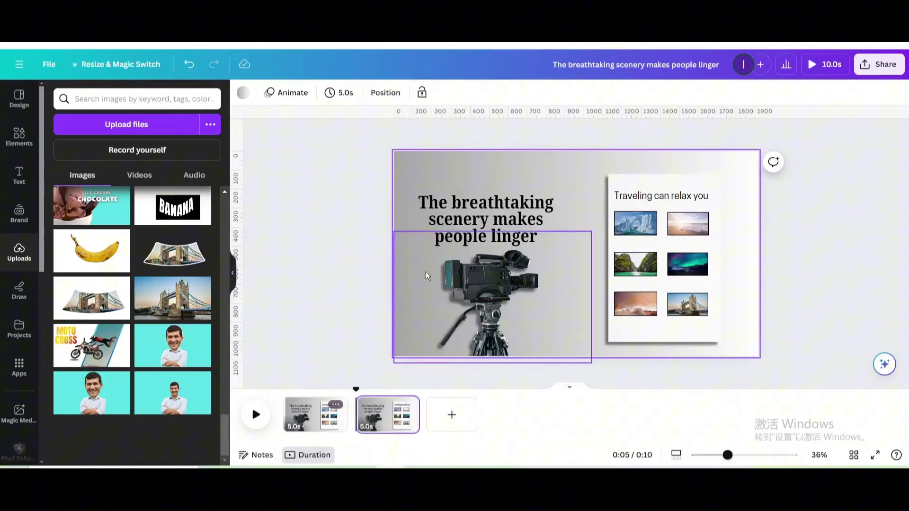
left_click(663, 246)
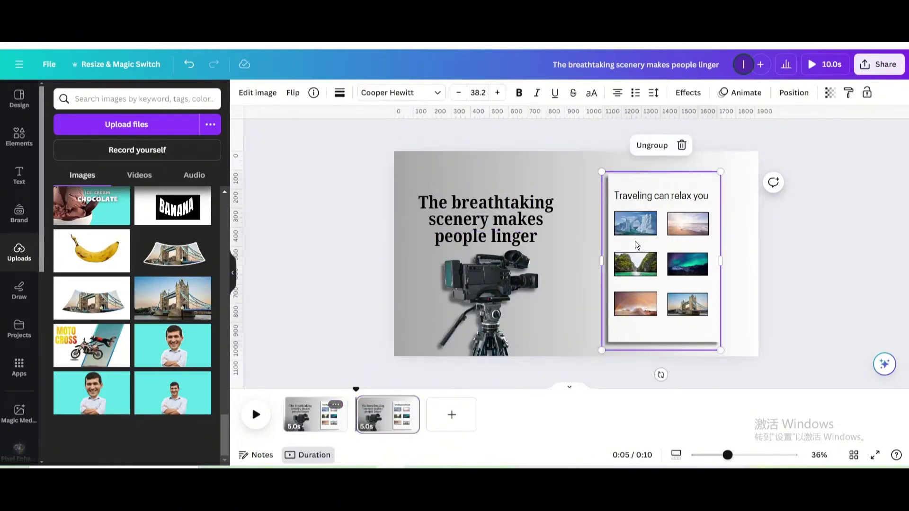
Enlarge the grouped card on page 2 until the iceberg photo tile fills the page
scroll(636, 243, "down", 5)
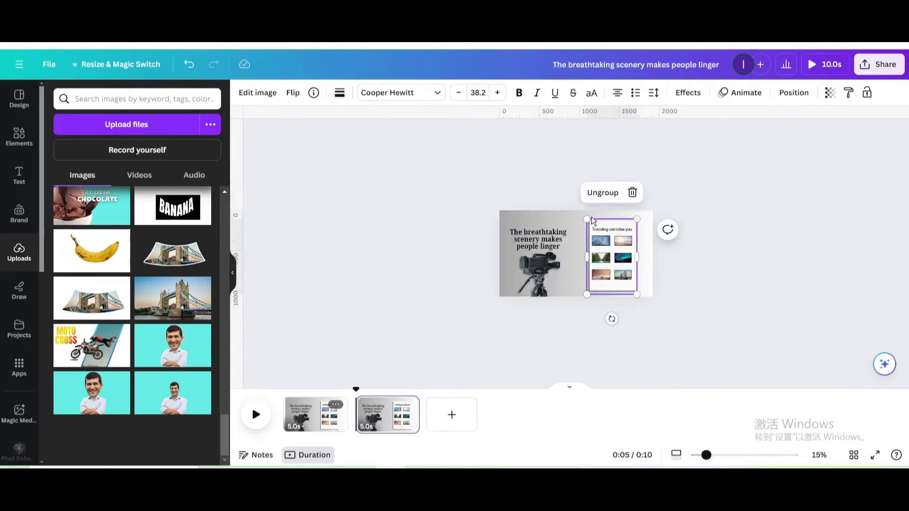
left_click_drag(577, 219, 39, 98)
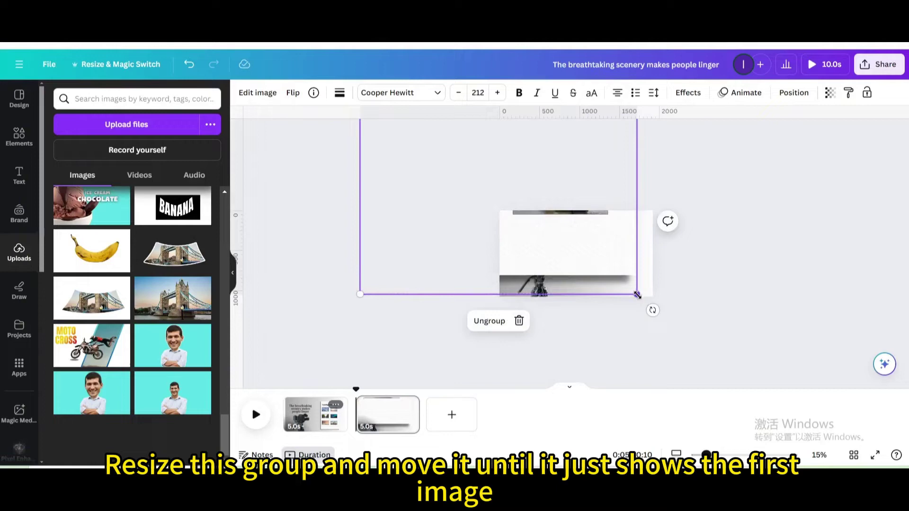
left_click_drag(637, 294, 847, 461)
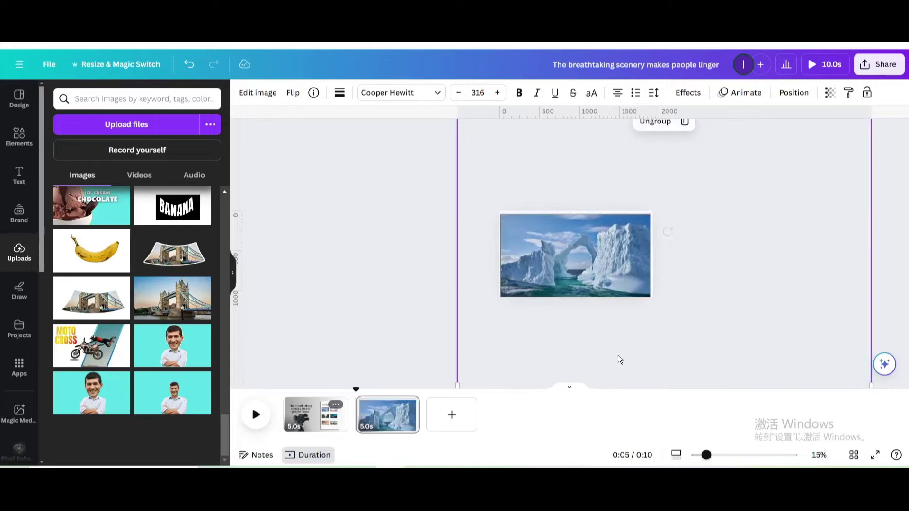
key("ctrl+minus")
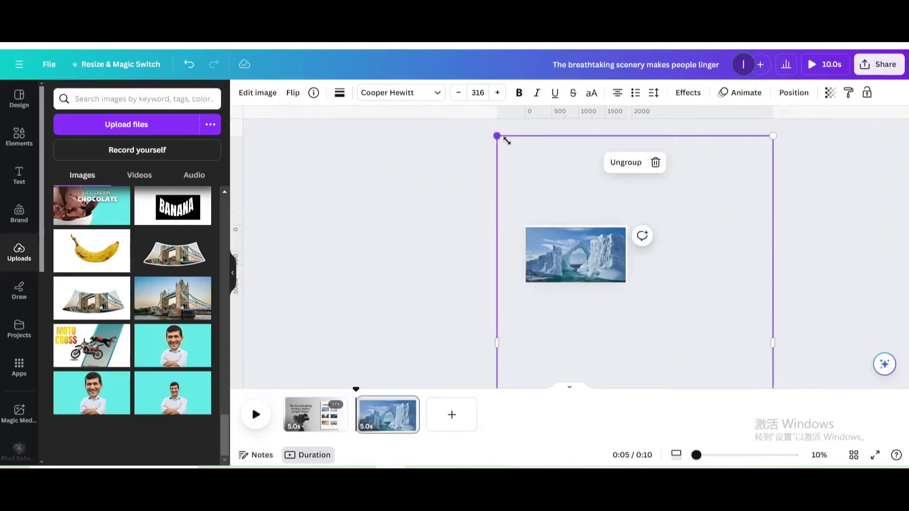
left_click_drag(506, 141, 510, 146)
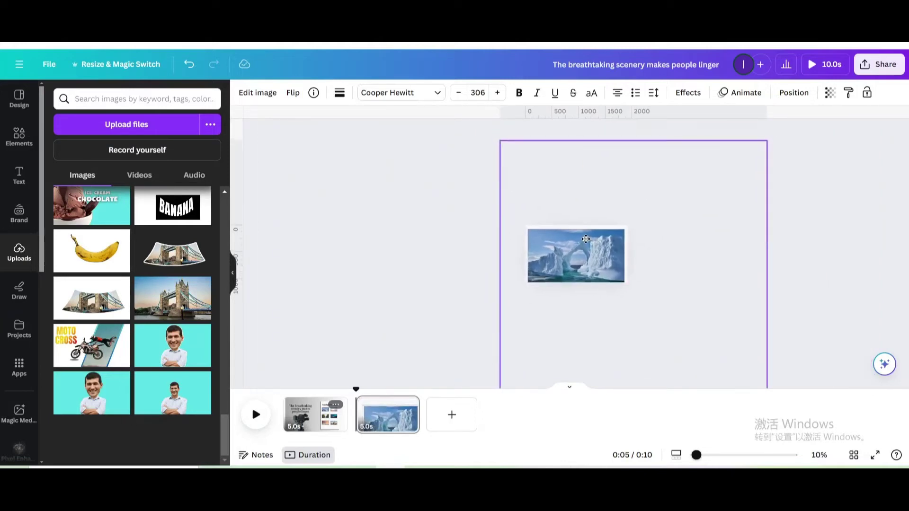
left_click_drag(587, 239, 587, 237)
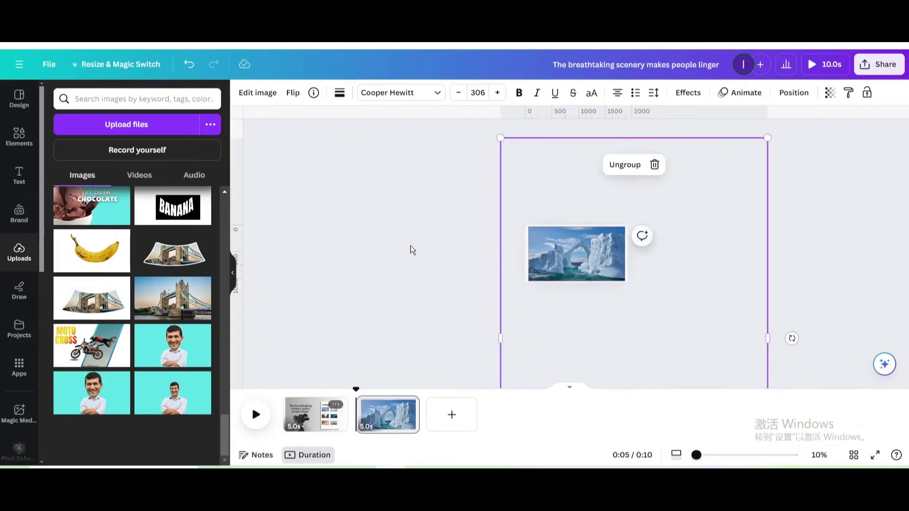
scroll(408, 249, "up", 5)
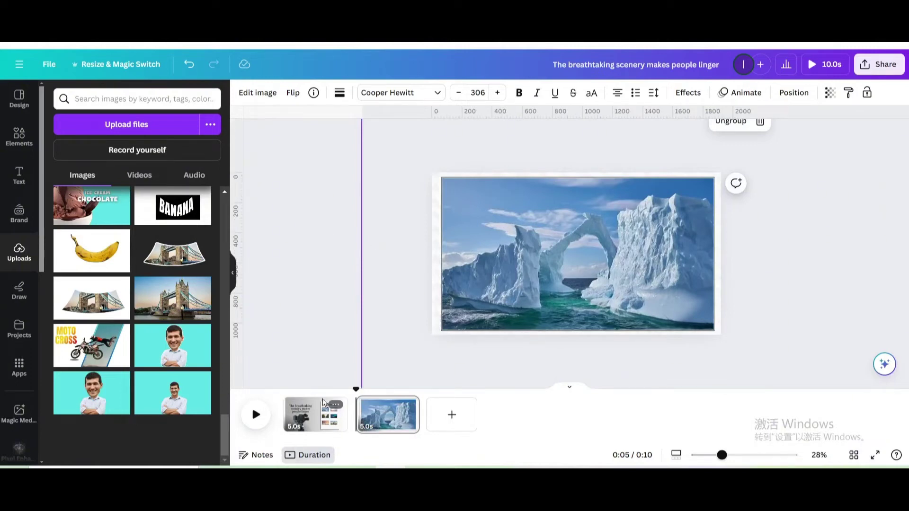
Tilt the photo card group on page 1 about 25° clockwise and nudge it up-left
left_click(329, 413)
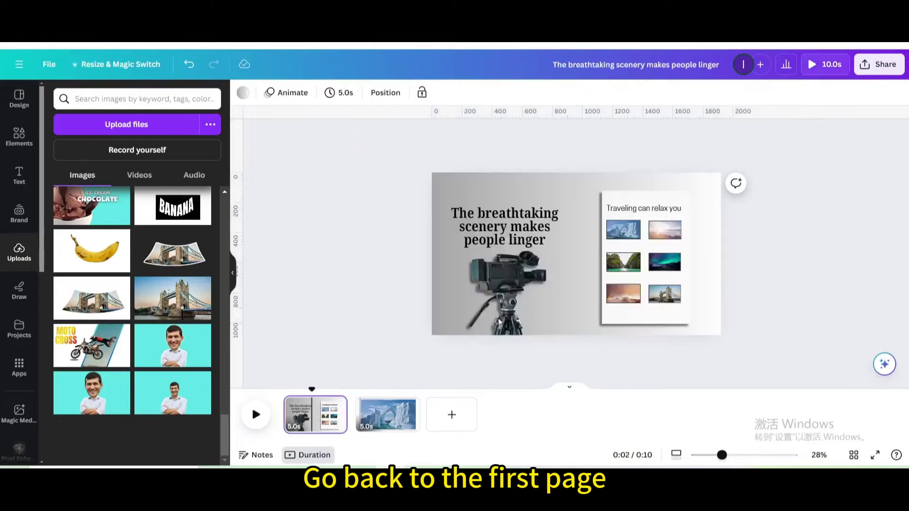
left_click(607, 269)
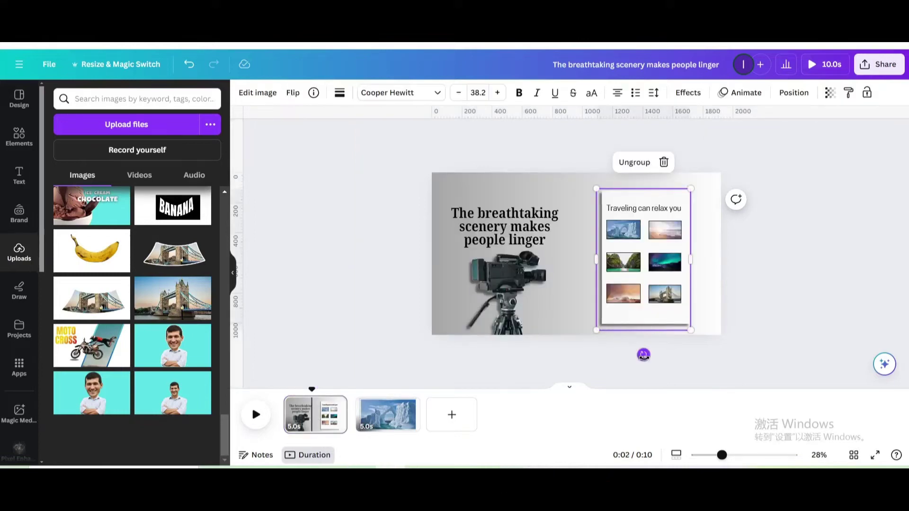
left_click_drag(644, 355, 601, 353)
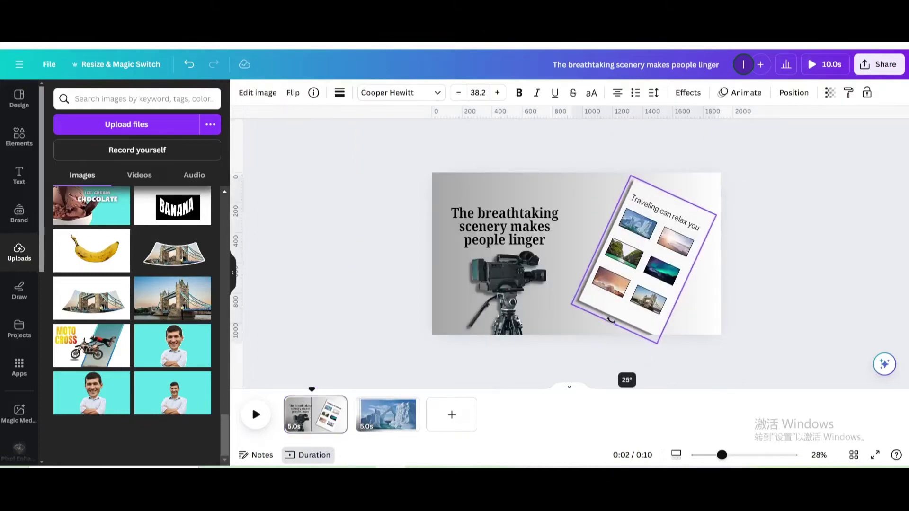
left_click_drag(611, 321, 613, 317)
left_click_drag(618, 265, 615, 261)
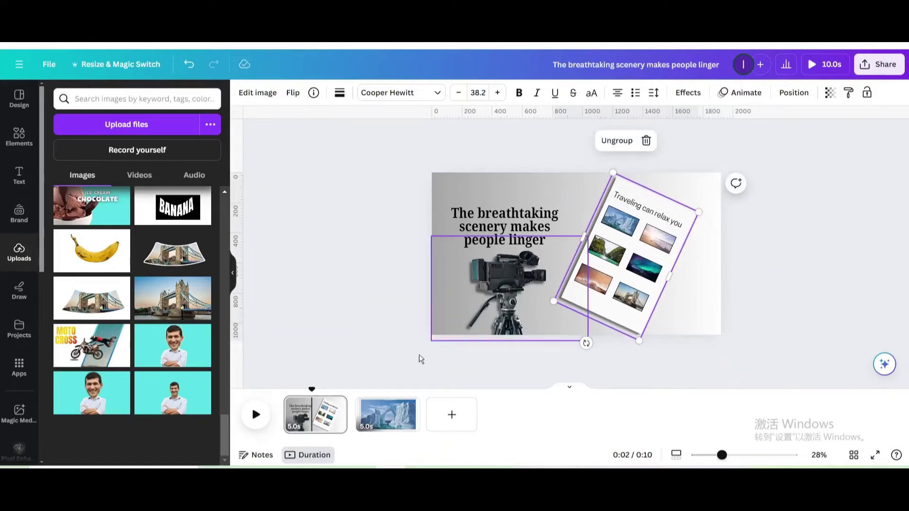
Duplicate the title page, place the copy after the iceberg page, and rotate its card further
left_click(338, 406)
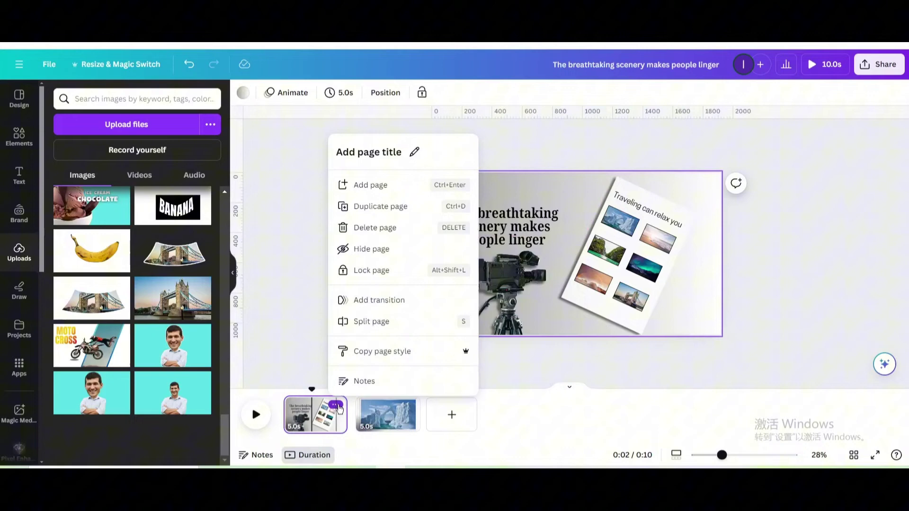
left_click(385, 206)
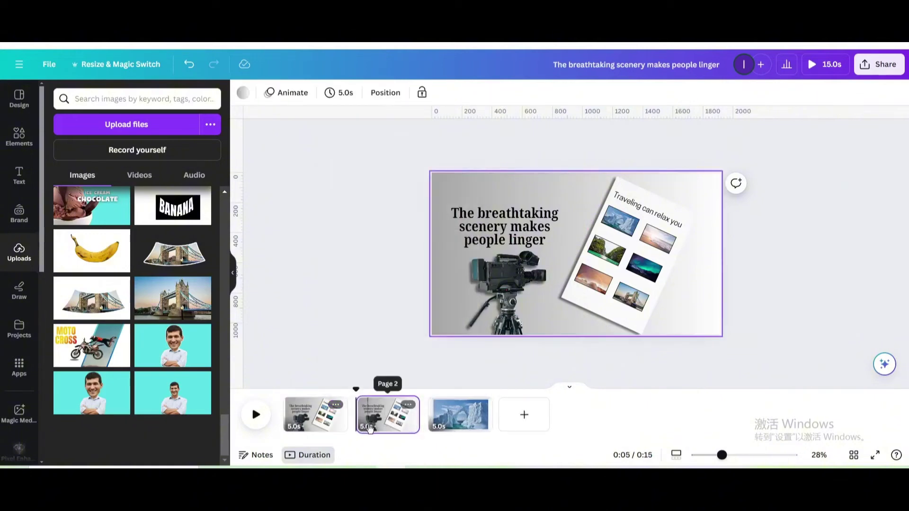
left_click_drag(374, 426, 477, 423)
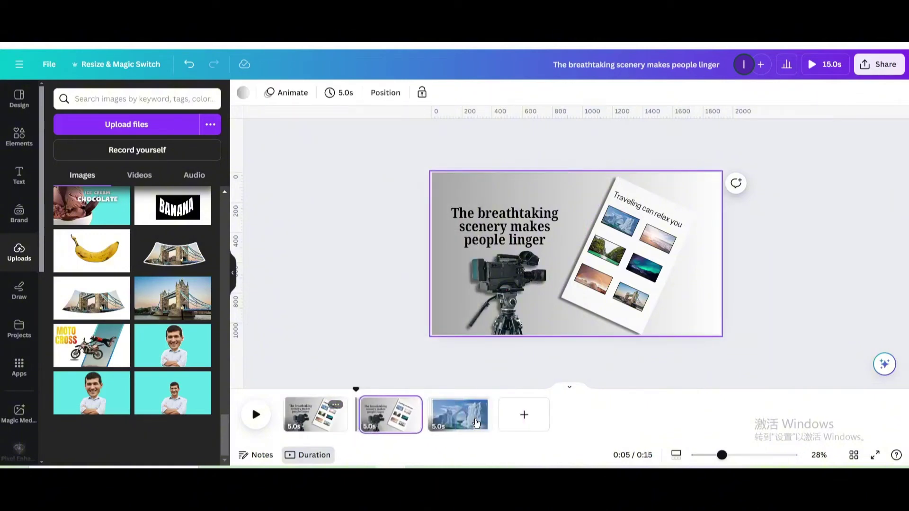
left_click_drag(389, 412, 483, 417)
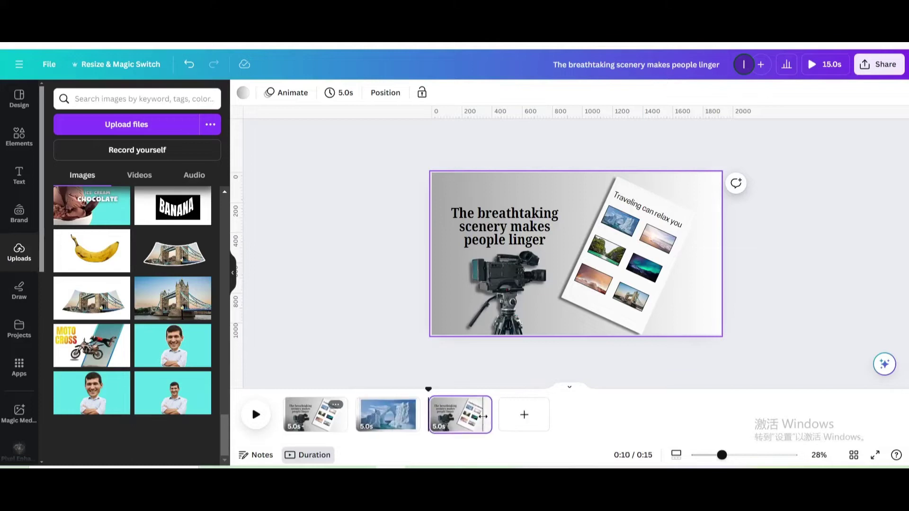
left_click(622, 257)
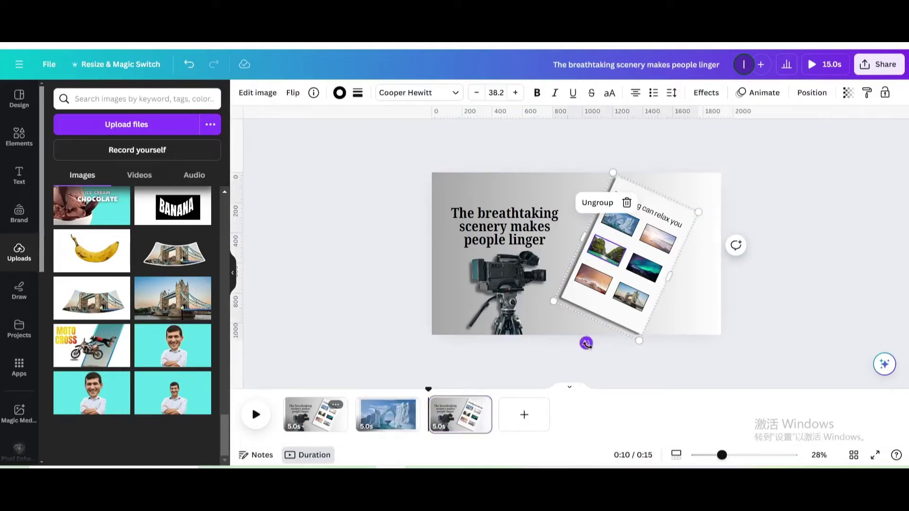
left_click_drag(587, 344, 676, 359)
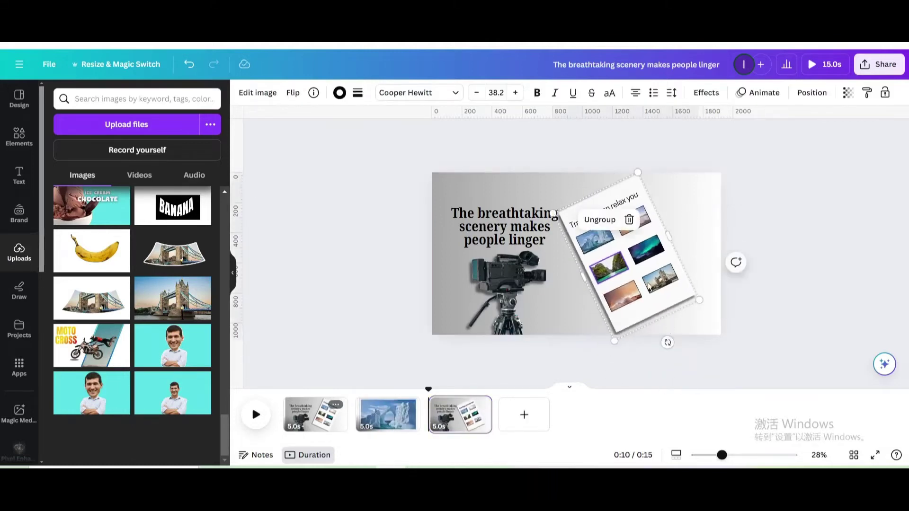
left_click_drag(649, 286, 660, 282)
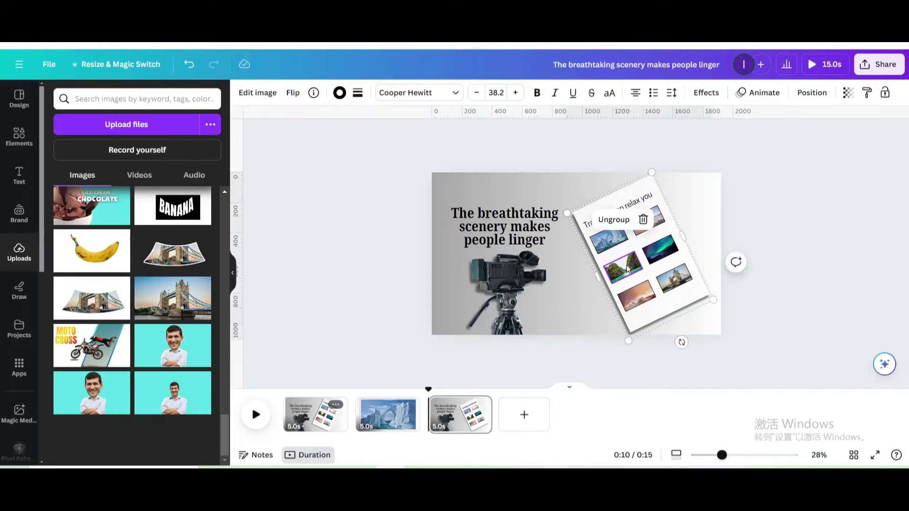
left_click(408, 406)
Duplicate the iceberg page to the end and slide its photo group to show the beach photo
left_click(444, 229)
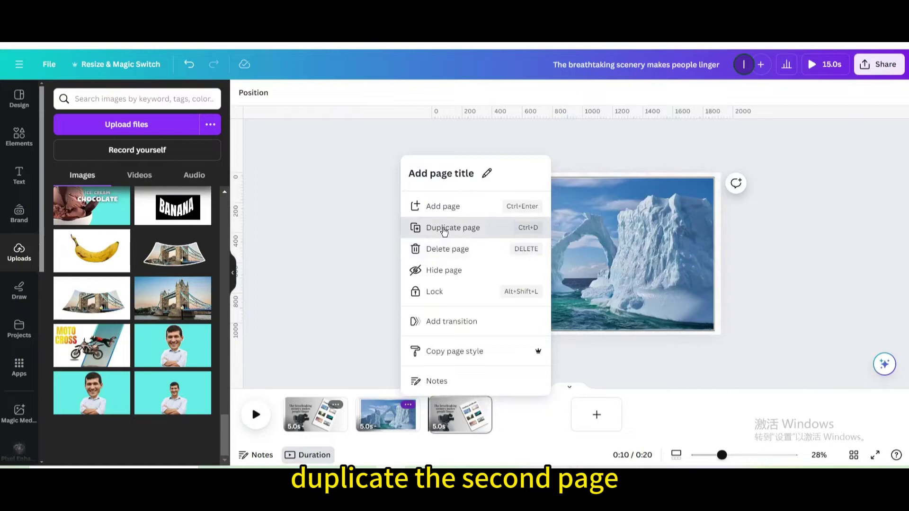
left_click_drag(458, 421, 572, 417)
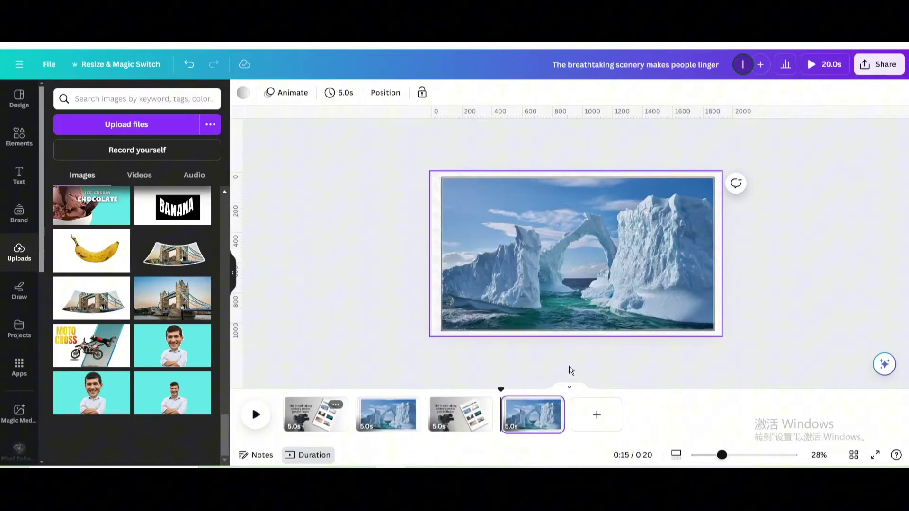
left_click(618, 278)
left_click_drag(618, 278, 477, 266)
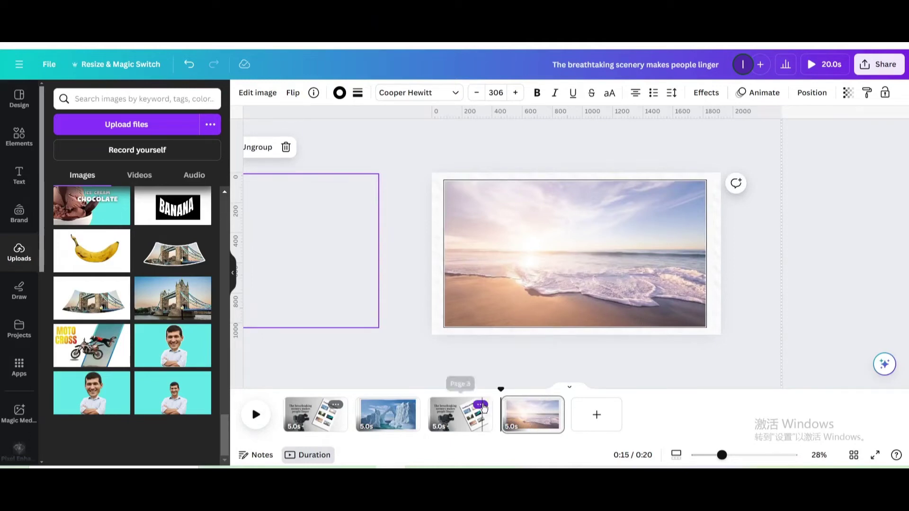
Duplicate the third page (title slide) and move the copy to the end
left_click(481, 406)
left_click(517, 228)
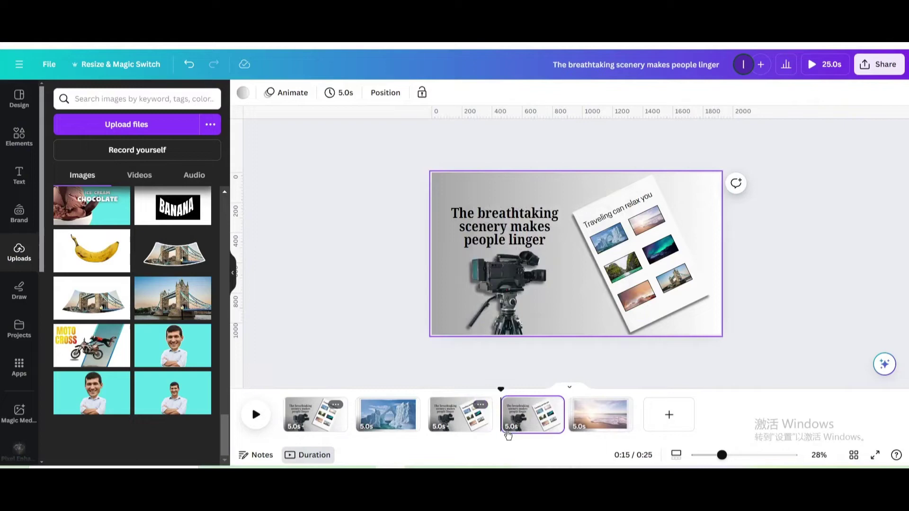
left_click_drag(508, 435, 640, 425)
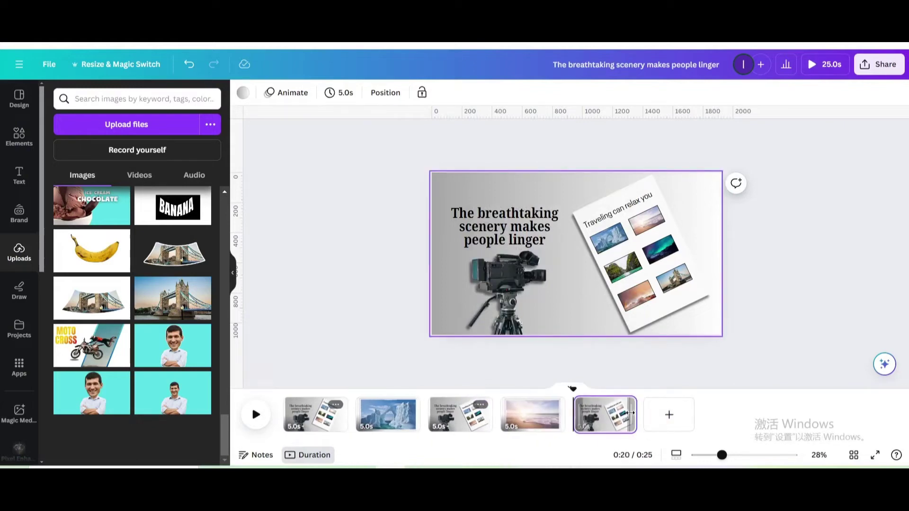
On the copy, move the title text to the right, untilted, and the photo card to the left
left_click(510, 226)
left_click_drag(510, 226, 657, 229)
left_click_drag(651, 261, 575, 261)
left_click(192, 65)
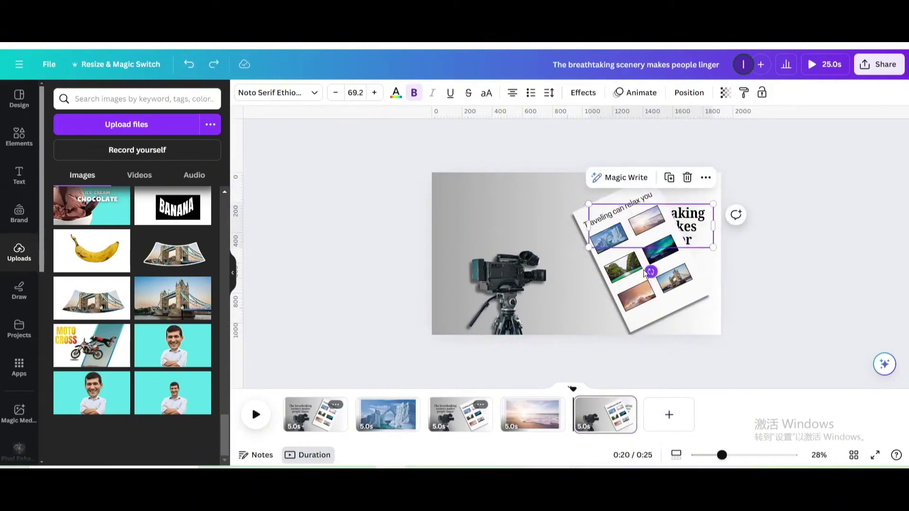
left_click_drag(647, 270, 651, 291)
left_click(189, 65)
left_click_drag(529, 254, 495, 259)
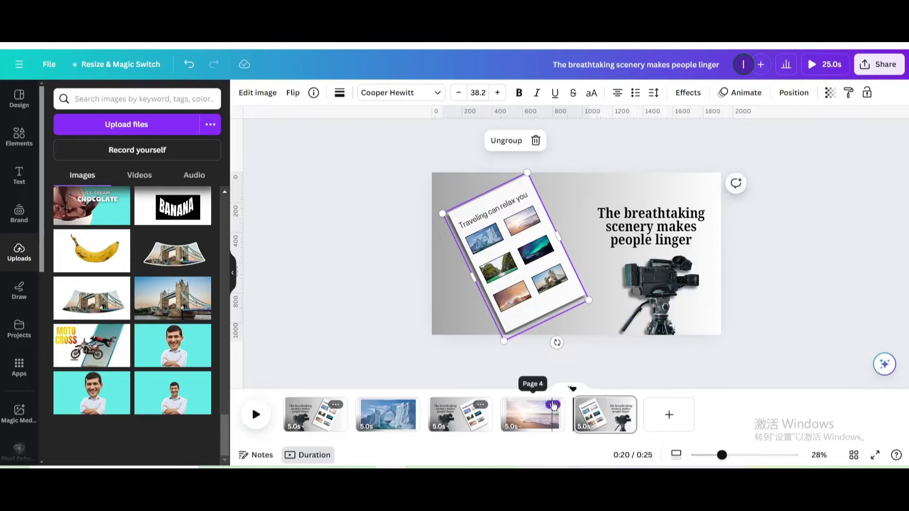
Duplicate the beach page to the end, frame it on the lagoon cliffs photo, then duplicate page 5
left_click(553, 405)
left_click(587, 228)
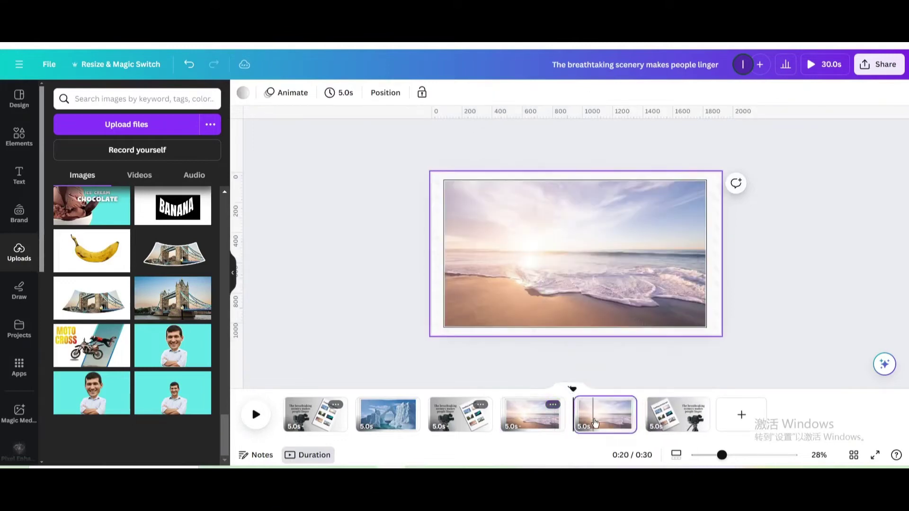
left_click_drag(633, 419, 734, 418)
left_click_drag(642, 271, 570, 210)
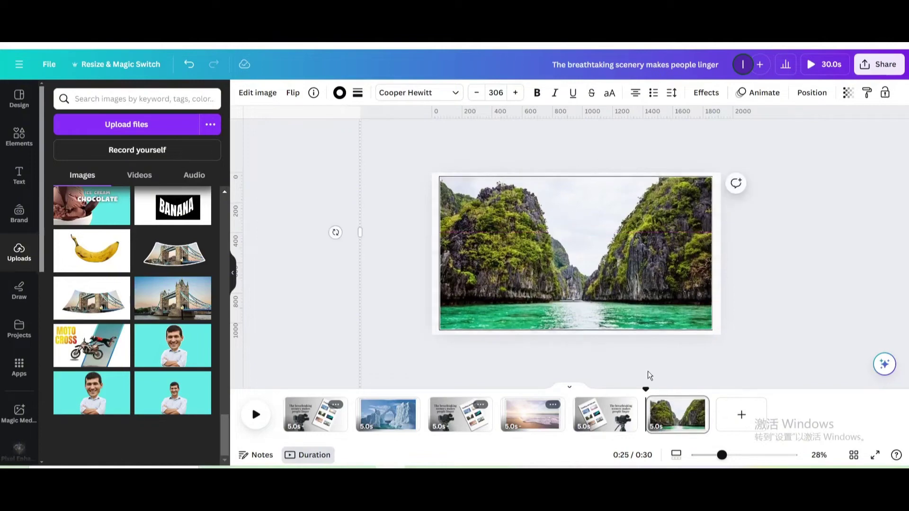
left_click(625, 405)
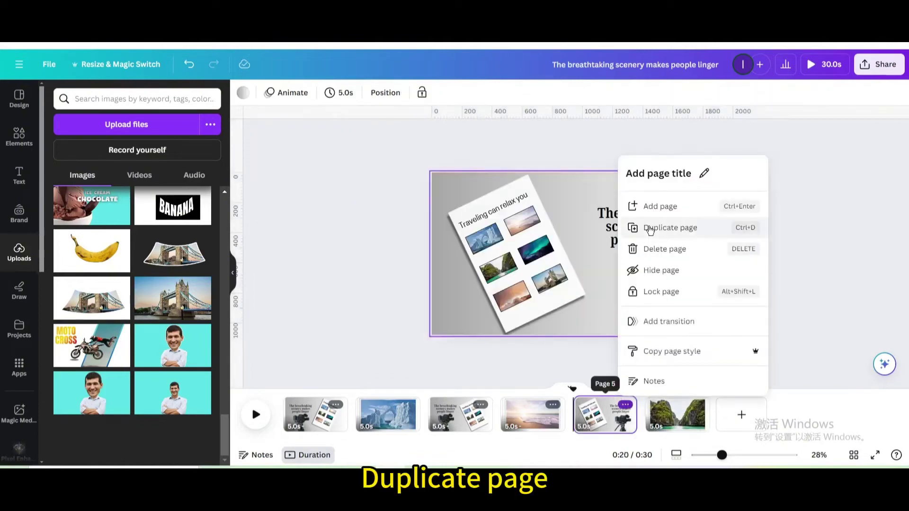
left_click(650, 229)
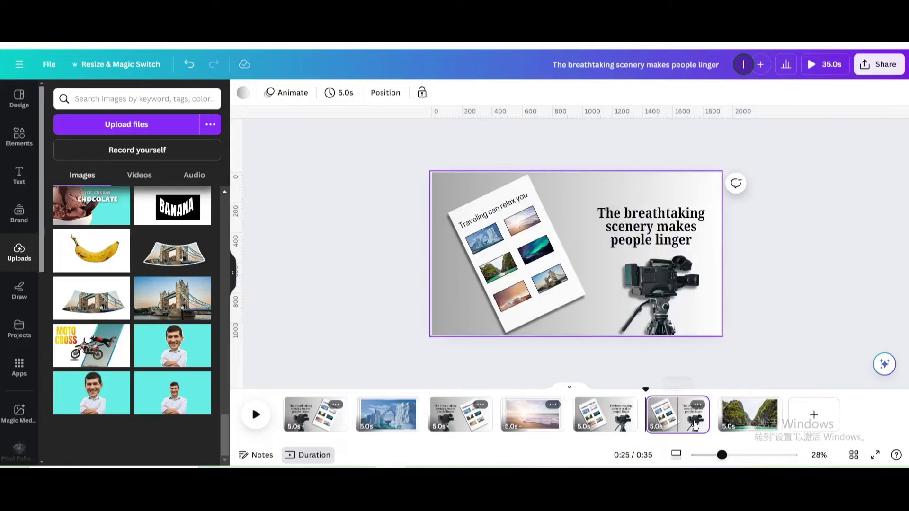
Move the copied title page to the end and tilt its photo card about 39° the other way
left_click_drag(695, 425, 783, 420)
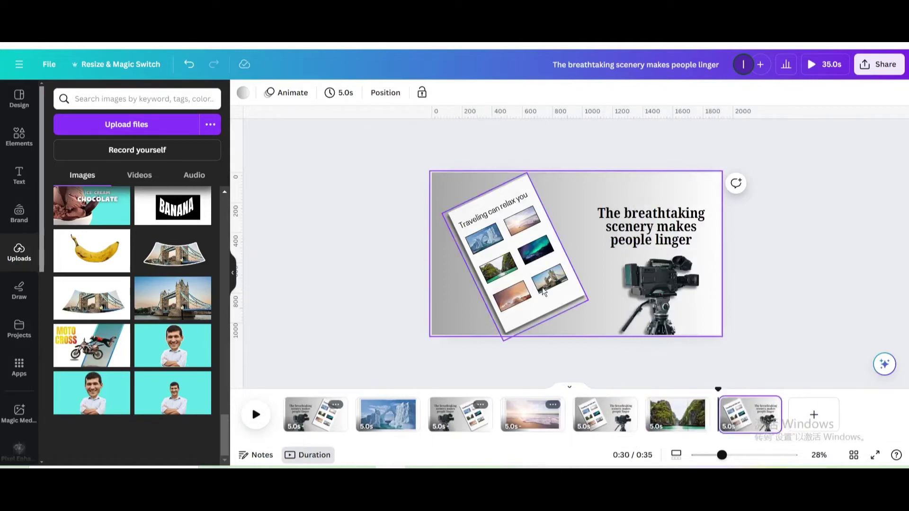
left_click(532, 282)
left_click_drag(554, 343, 436, 326)
left_click_drag(500, 283, 507, 280)
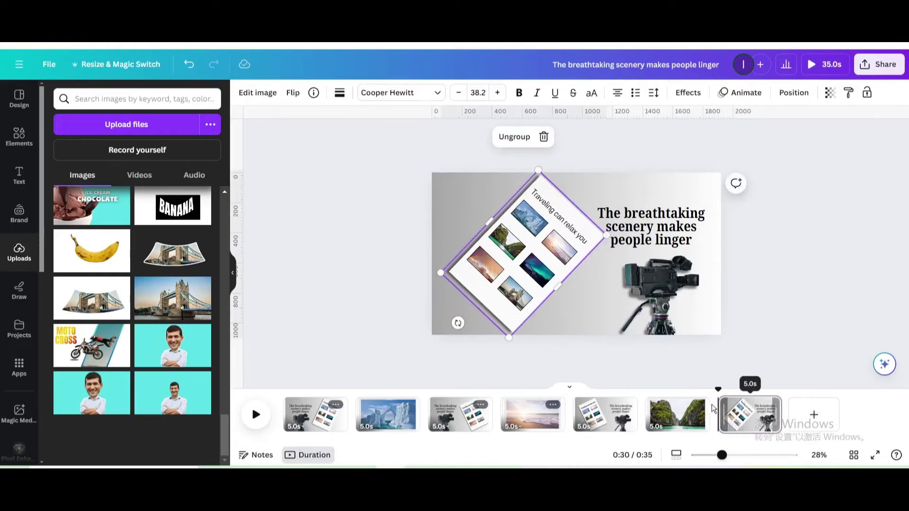
left_click(698, 404)
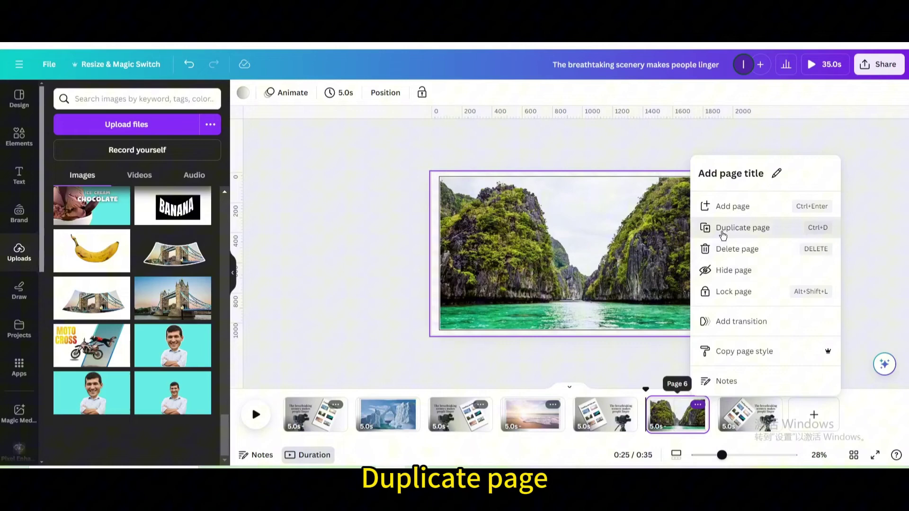
Duplicate the lagoon page to the end and slide its photo group to show the aurora photo
left_click(723, 236)
left_click_drag(749, 414, 805, 417)
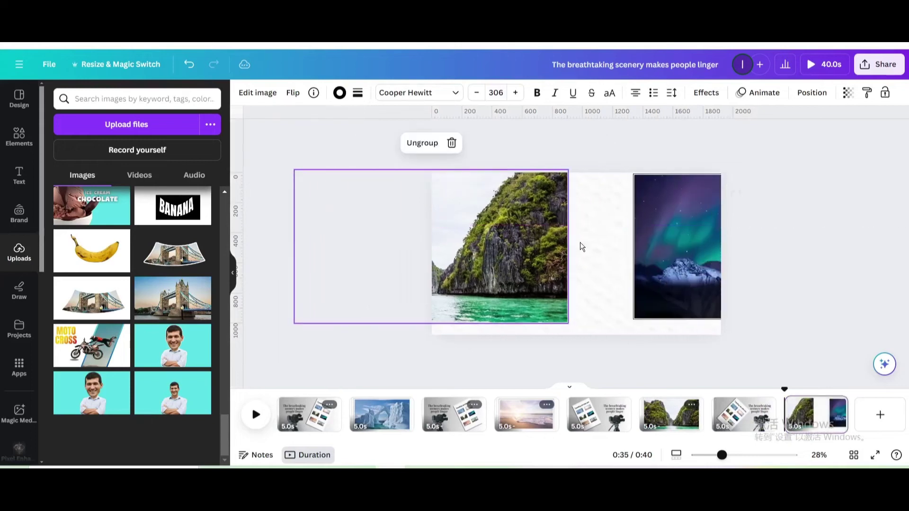
left_click_drag(582, 246, 429, 251)
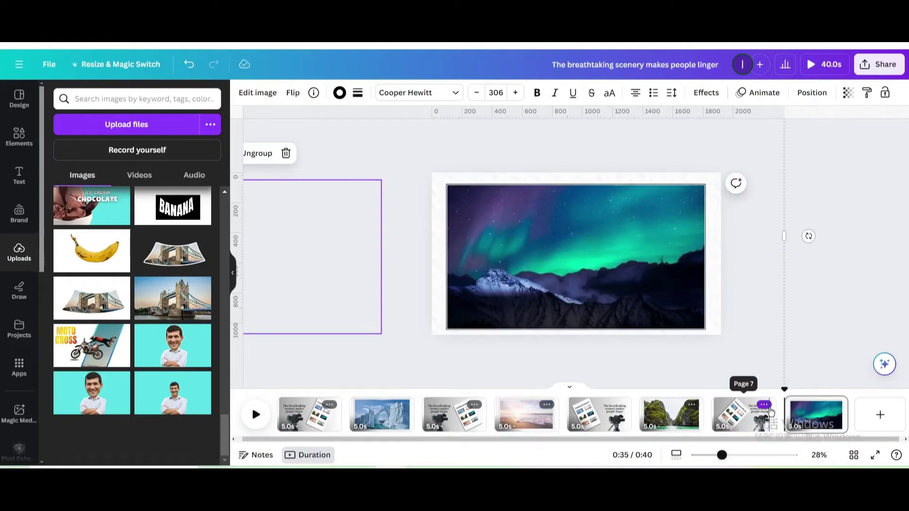
left_click(765, 406)
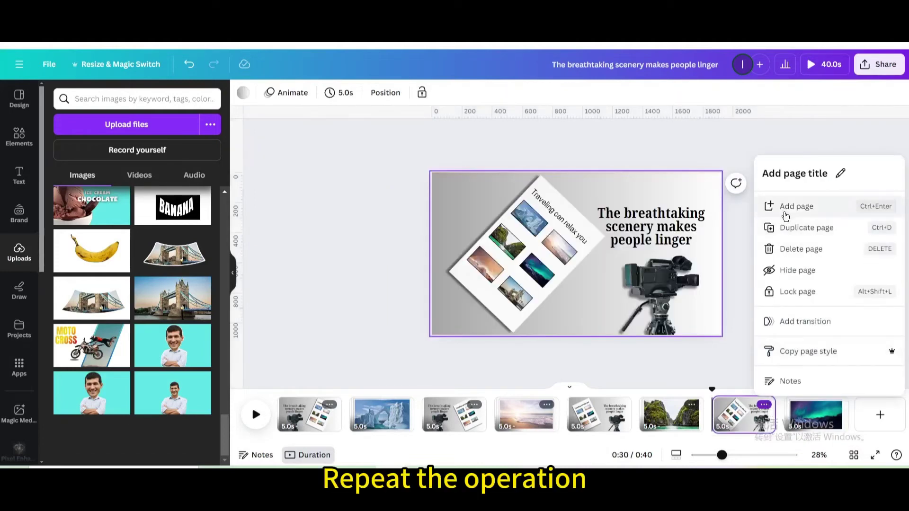
Place a title-slide copy after the aurora page with heading left and collage right, tilted about 25°
left_click(786, 228)
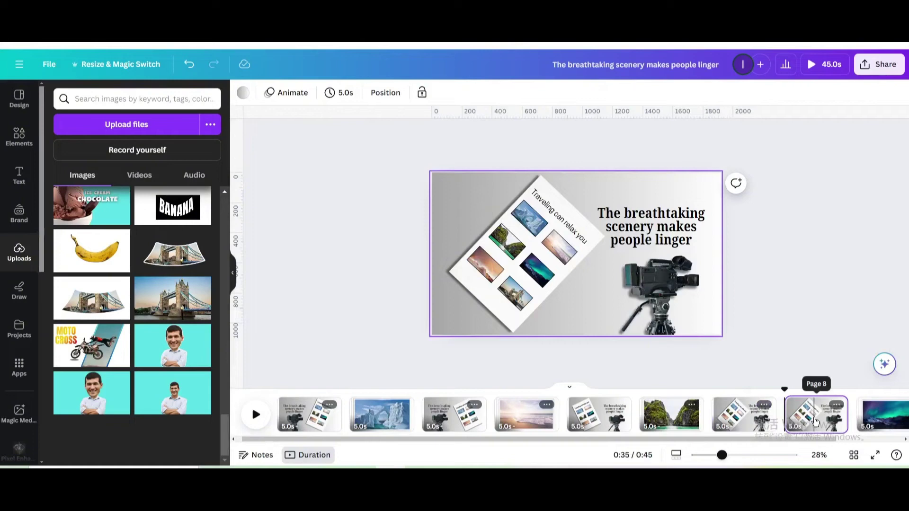
left_click_drag(814, 421, 800, 407)
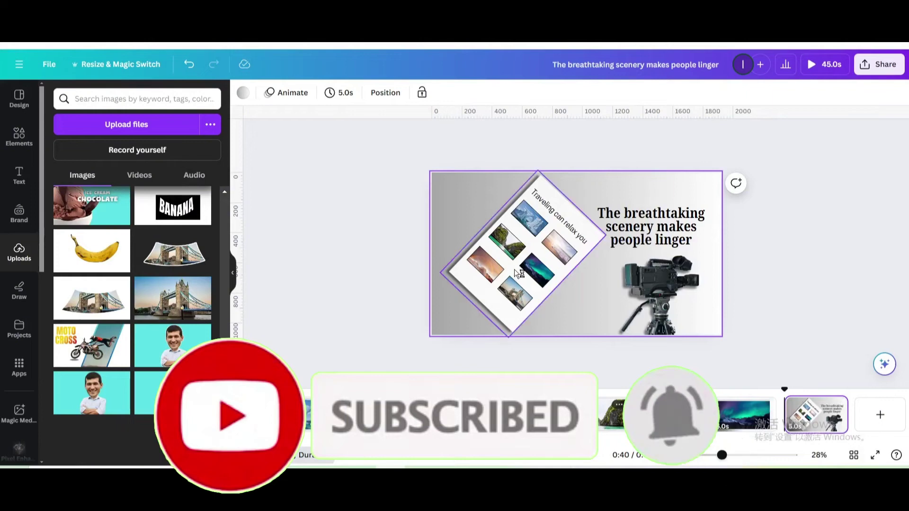
left_click(568, 248)
left_click_drag(656, 226, 499, 227)
left_click_drag(545, 270, 616, 270)
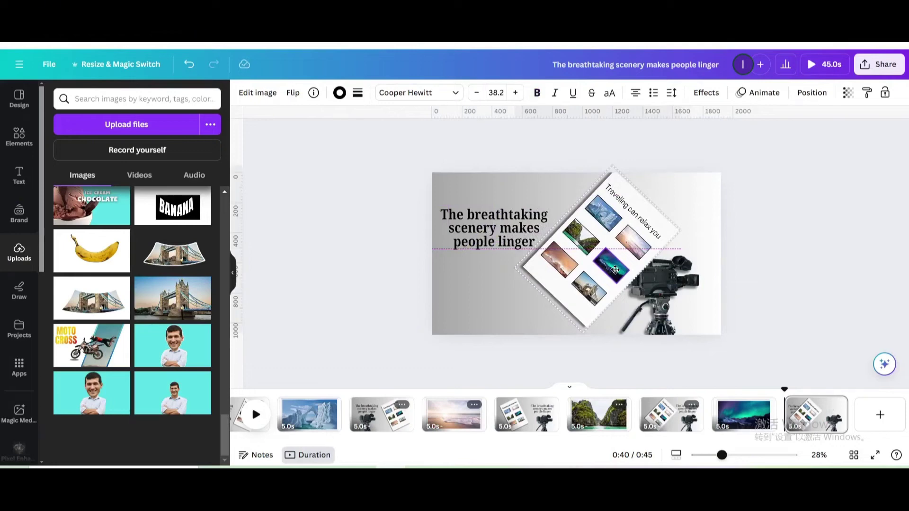
left_click_drag(537, 326, 561, 334)
left_click_drag(586, 244, 584, 243)
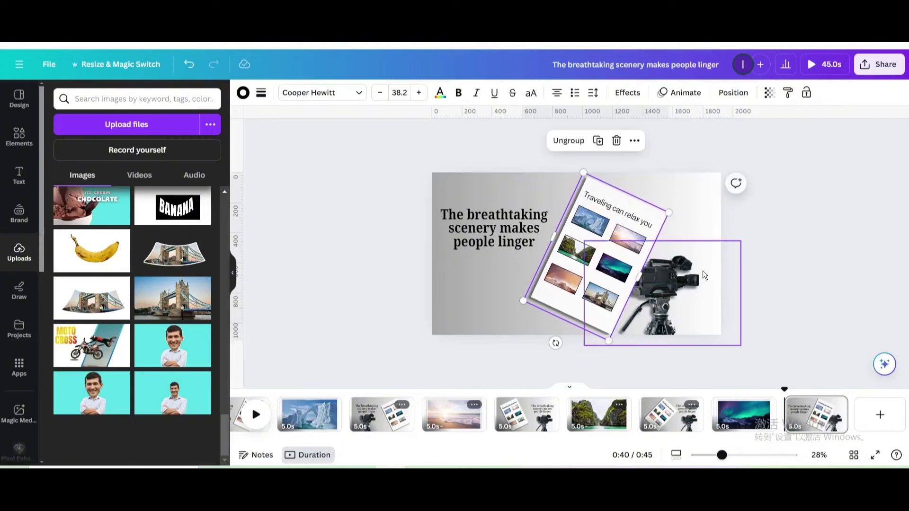
Duplicate the aurora page to the end and reframe its photo group on the desert rainbow photo
left_click(764, 406)
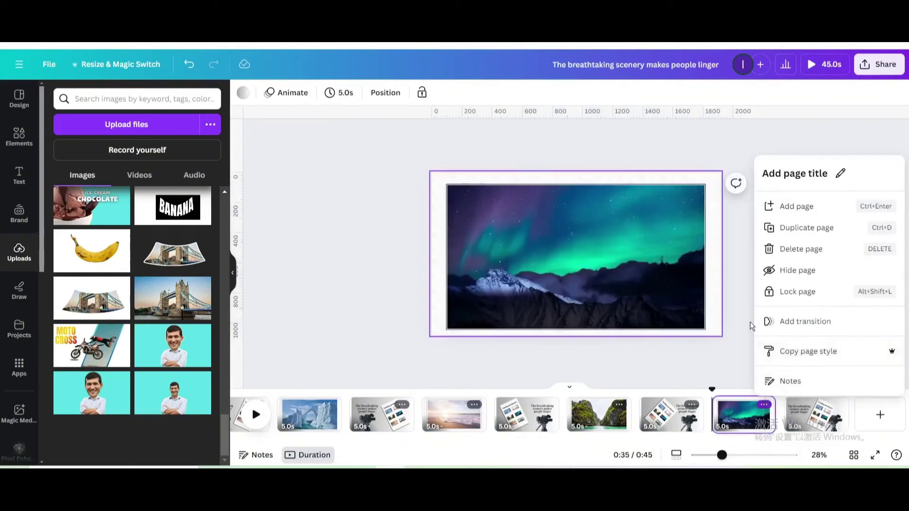
left_click(805, 228)
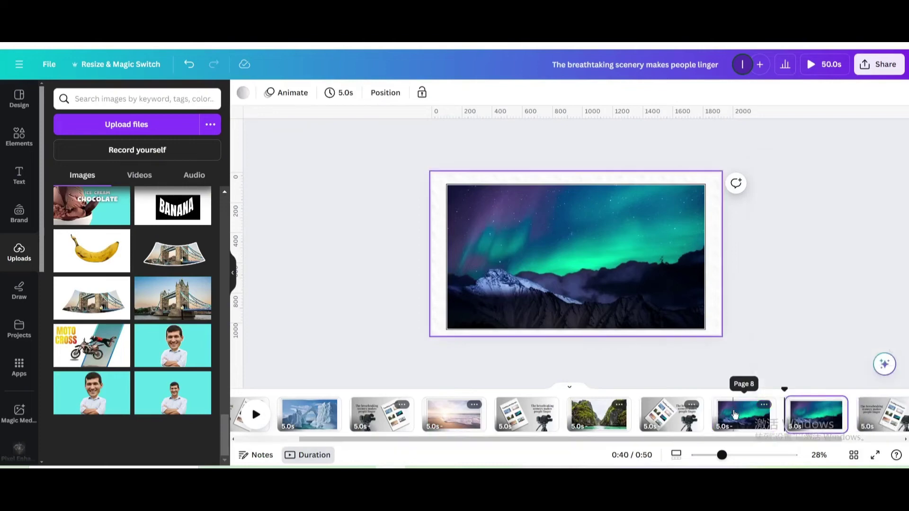
left_click_drag(815, 419, 711, 415)
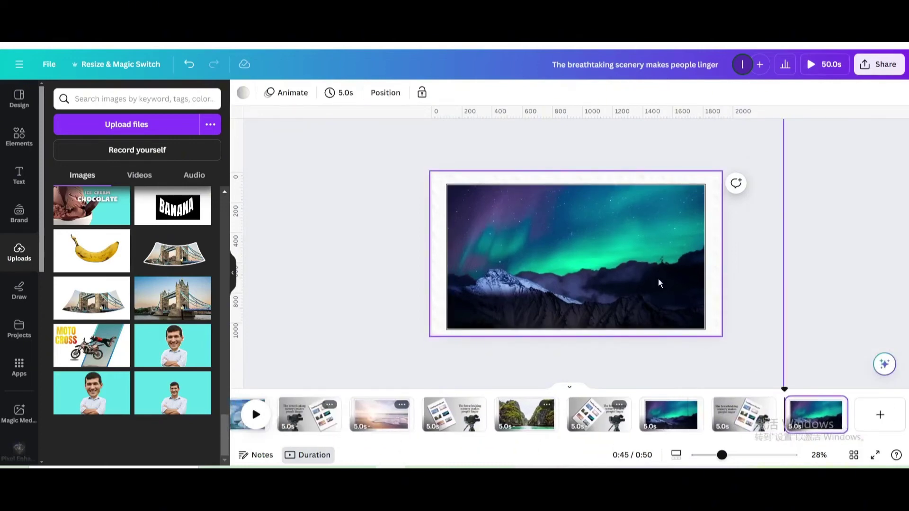
left_click(624, 278)
left_click_drag(623, 278, 633, 235)
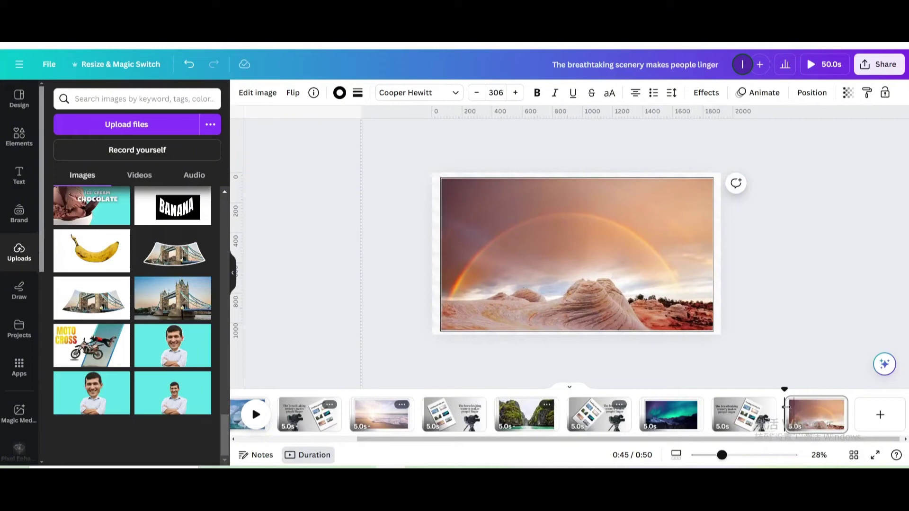
Duplicate the title slide and move the copy to the end of the video
left_click(765, 405)
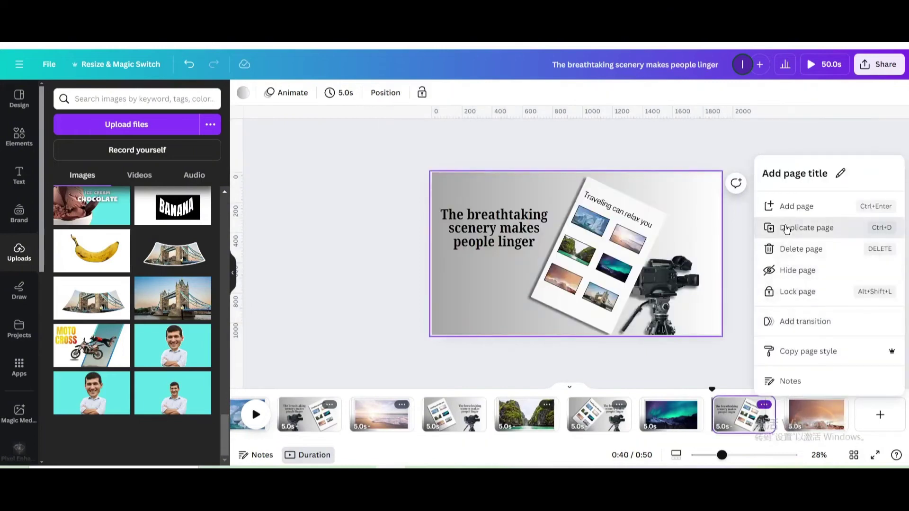
left_click(786, 227)
left_click_drag(880, 419, 746, 416)
left_click_drag(623, 268, 485, 286)
Move the title text up to top-centre and shift the photo collage further right
left_click_drag(512, 215, 568, 198)
left_click_drag(630, 248, 649, 246)
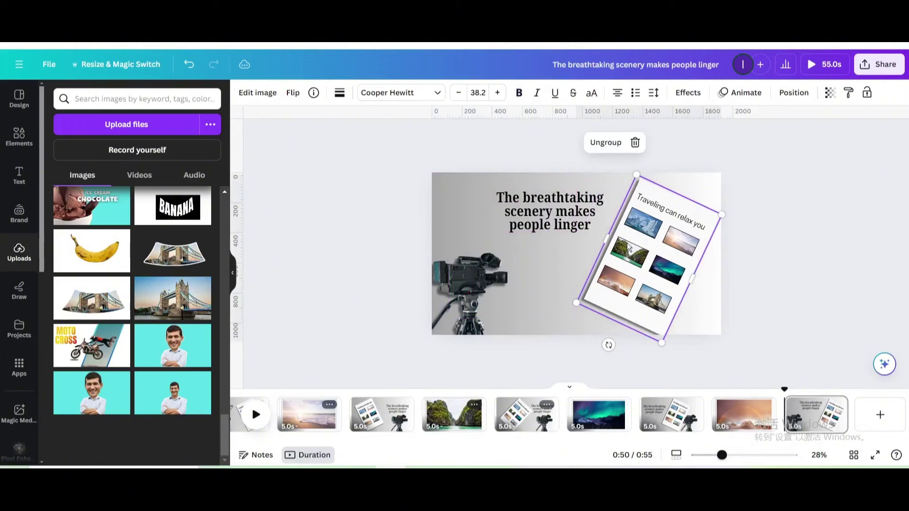
left_click(535, 212)
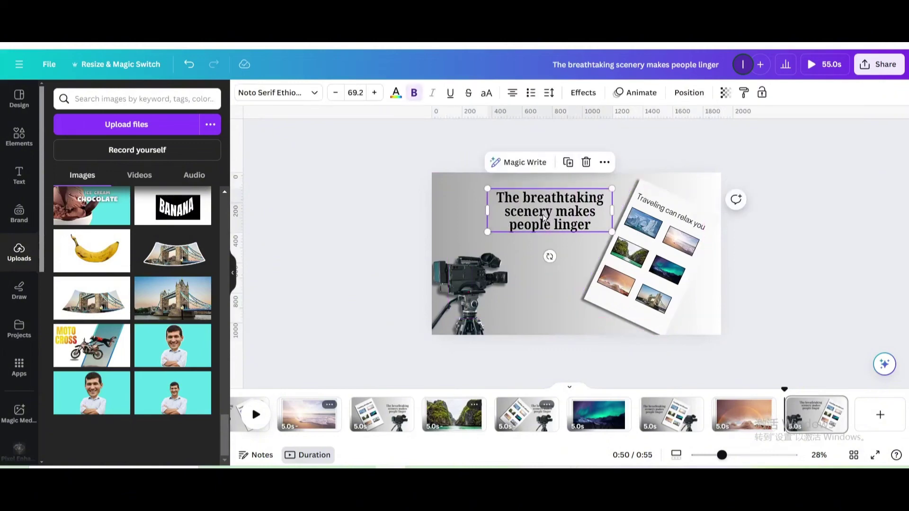
left_click(764, 406)
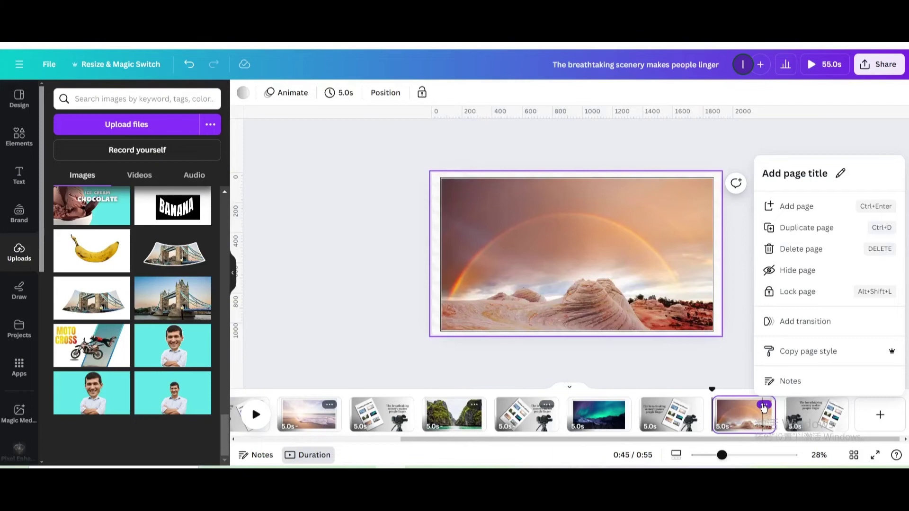
Duplicate the rainbow page to the end and slide its photos left until Tower Bridge fills it
left_click(805, 228)
left_click_drag(839, 417, 777, 414)
left_click(618, 274)
left_click_drag(618, 275, 507, 270)
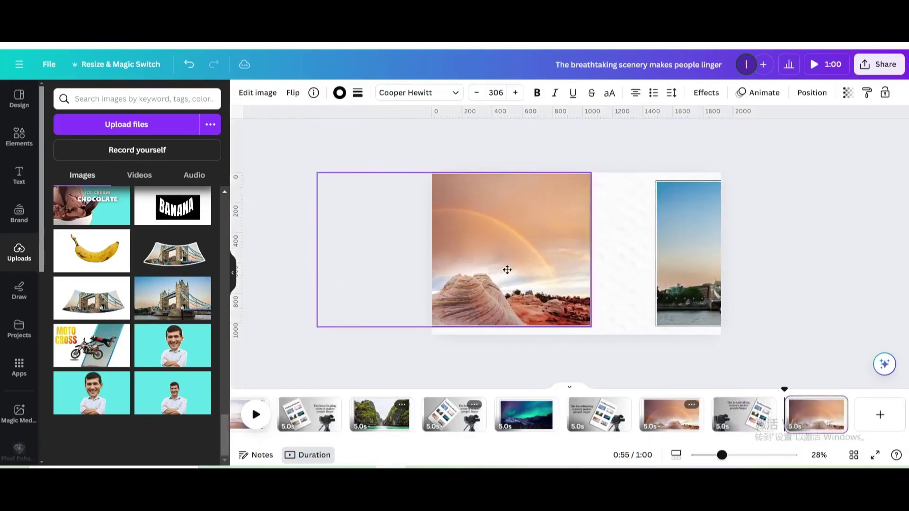
left_click_drag(621, 269, 492, 266)
left_click_drag(599, 268, 524, 274)
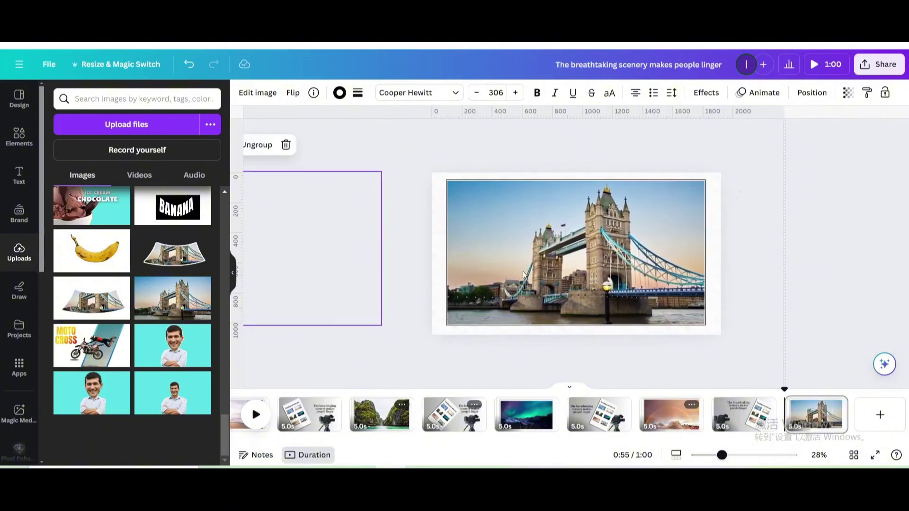
left_click(835, 407)
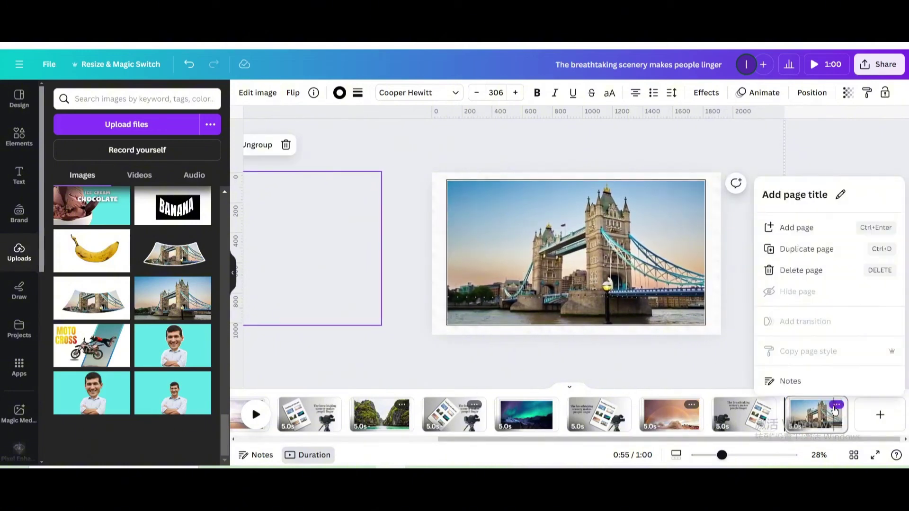
Duplicate the preceding title slide and place the copy after the Tower Bridge page
left_click(760, 414)
left_click(764, 405)
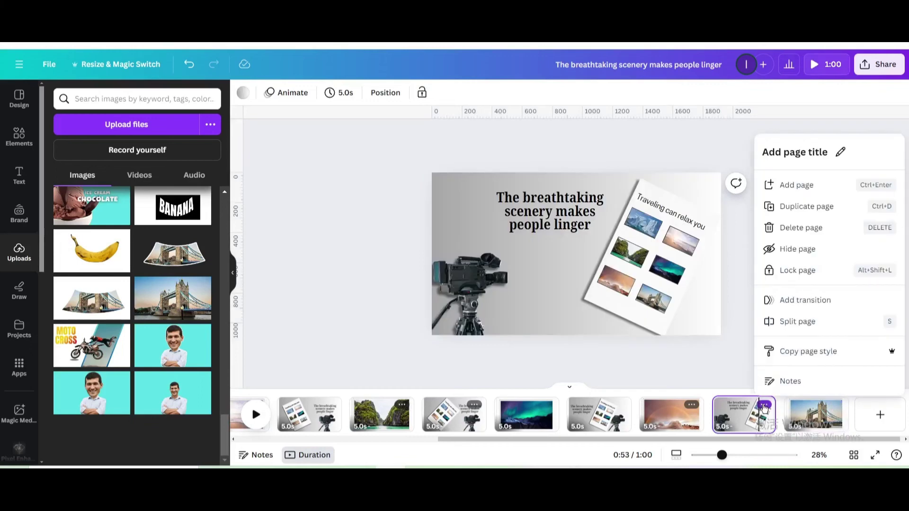
left_click(795, 207)
left_click_drag(819, 414, 740, 417)
Move the title to the right, the collage to the left, and rotate the collage to 0°
left_click_drag(558, 219, 667, 218)
left_click_drag(645, 275, 579, 285)
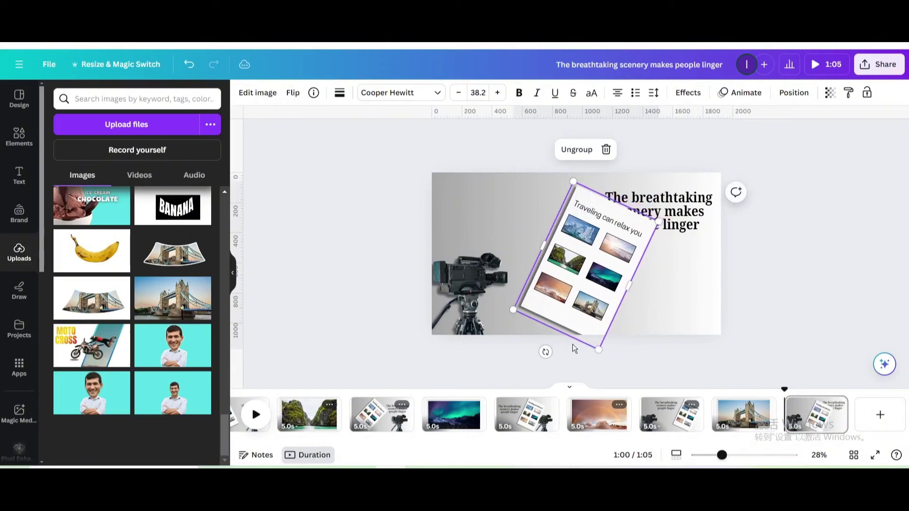
left_click_drag(575, 353, 583, 353)
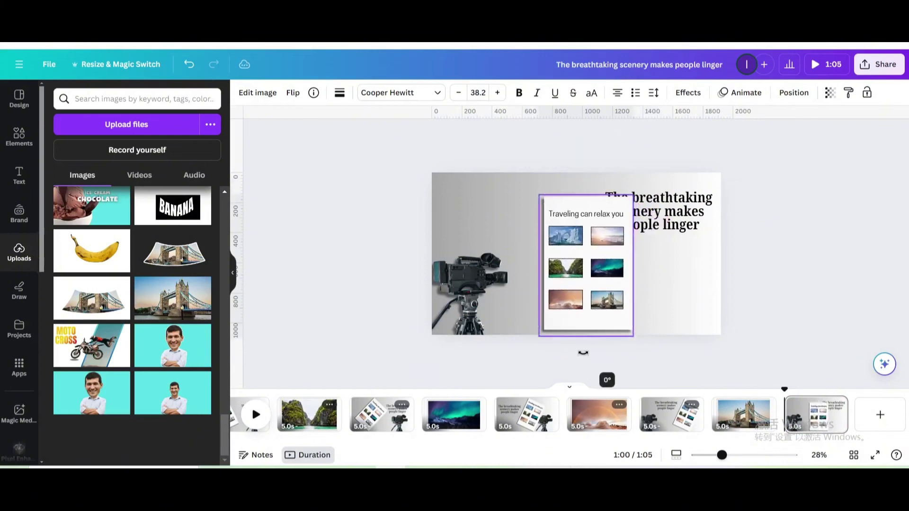
mouse_move(599, 260)
left_mouse_down()
mouse_move(569, 261)
mouse_move(584, 257)
left_mouse_up()
left_click(410, 200)
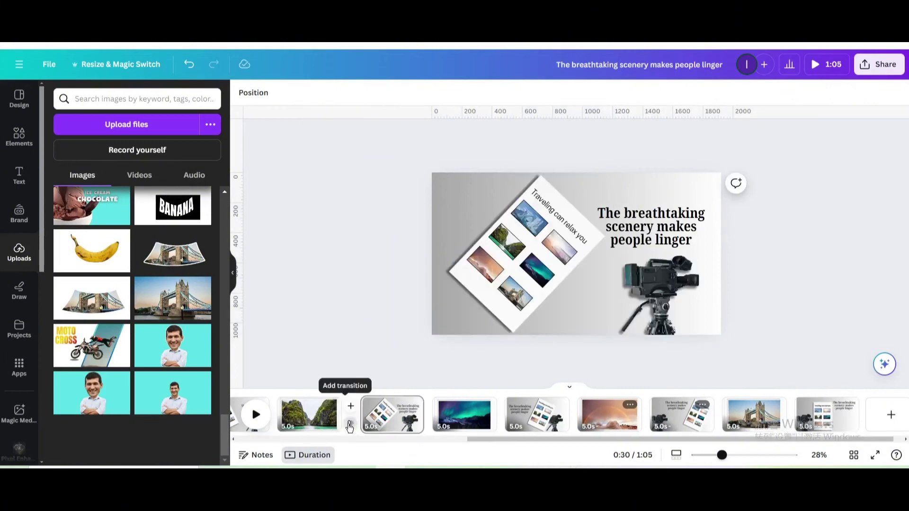
Apply the Match & Move transition at 2.5 seconds between all pages
left_click(349, 423)
left_click(76, 290)
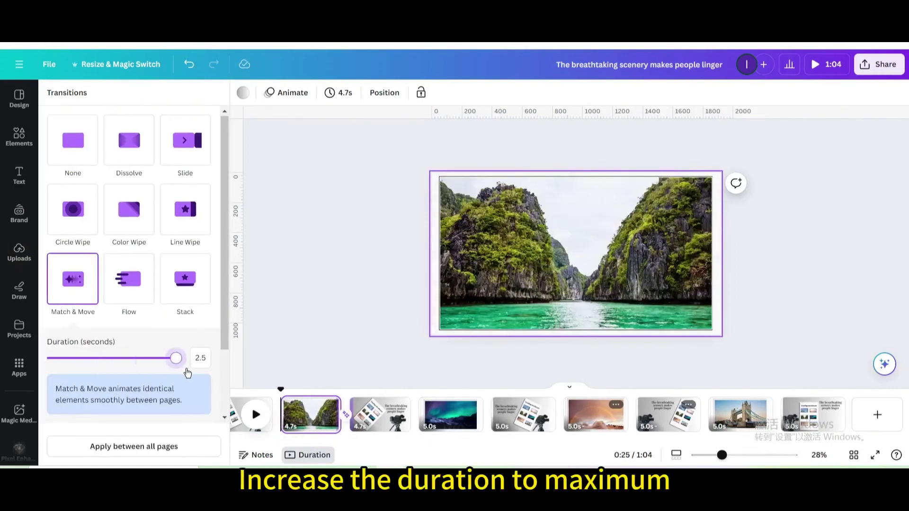
left_click(128, 447)
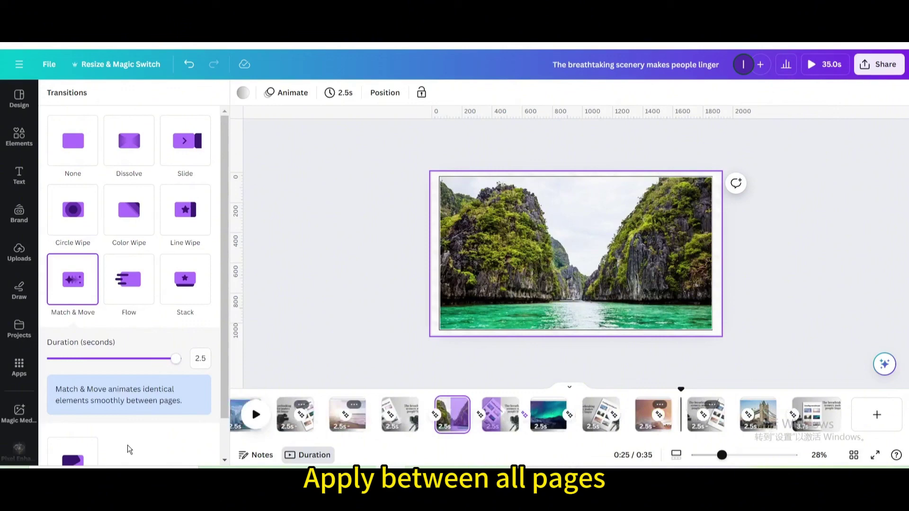
left_click(326, 318)
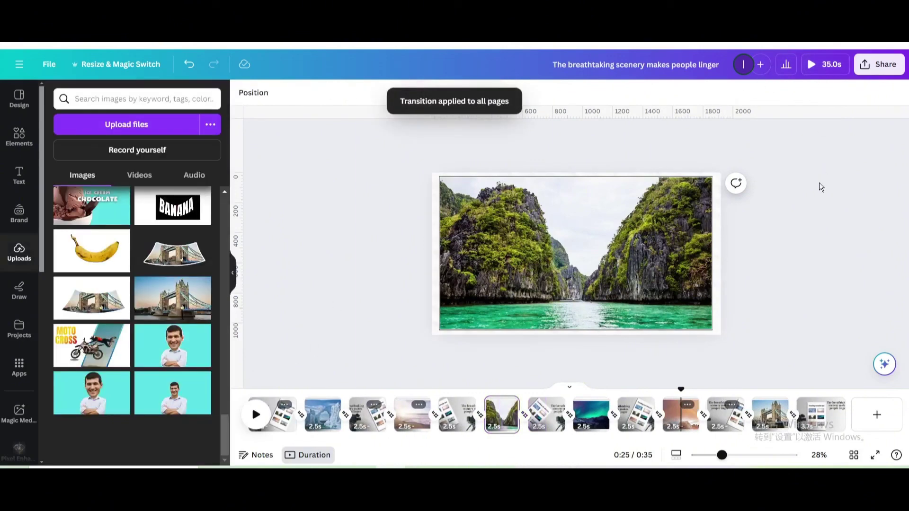
key("ctrl+alt+p")
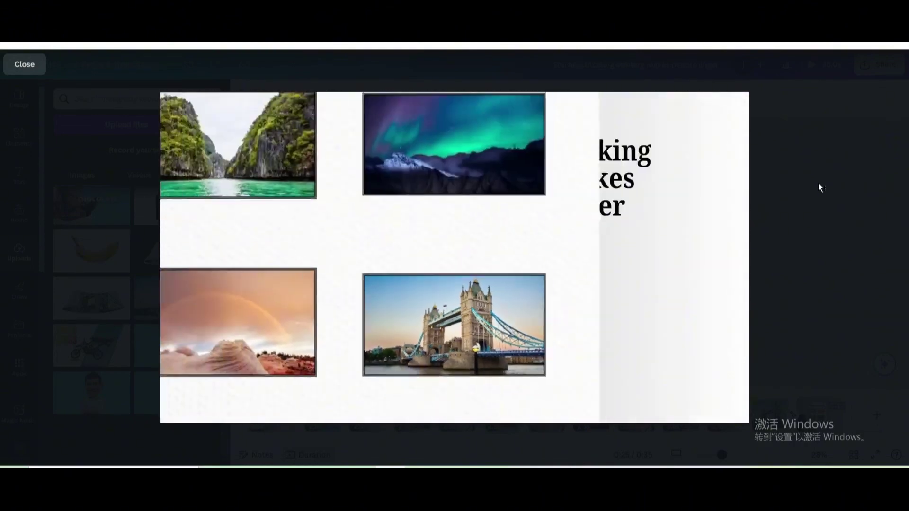
key("Escape")
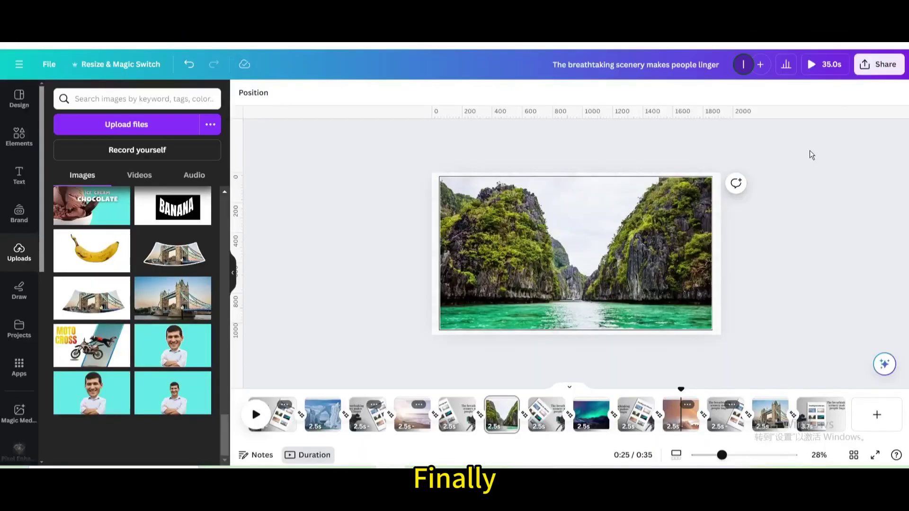
Download all 13 pages as a 1080p MP4 video from the Share menu
left_click(879, 64)
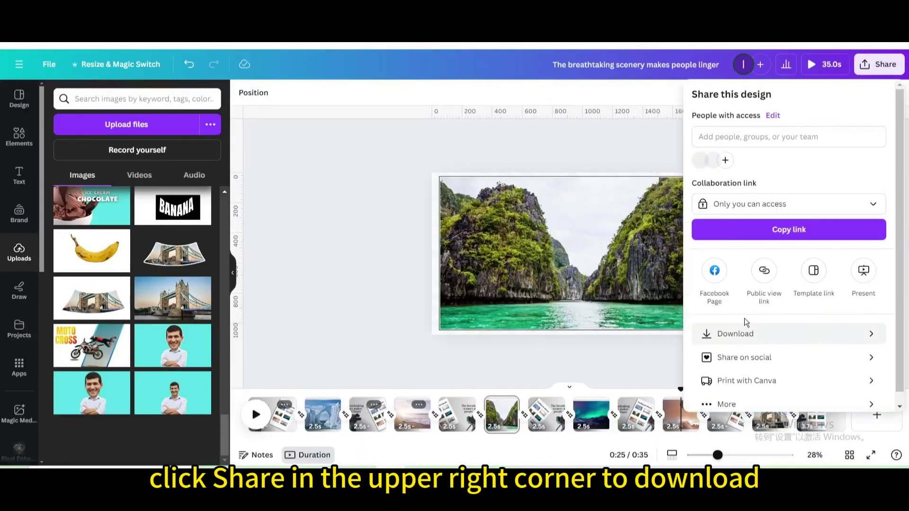
left_click(744, 332)
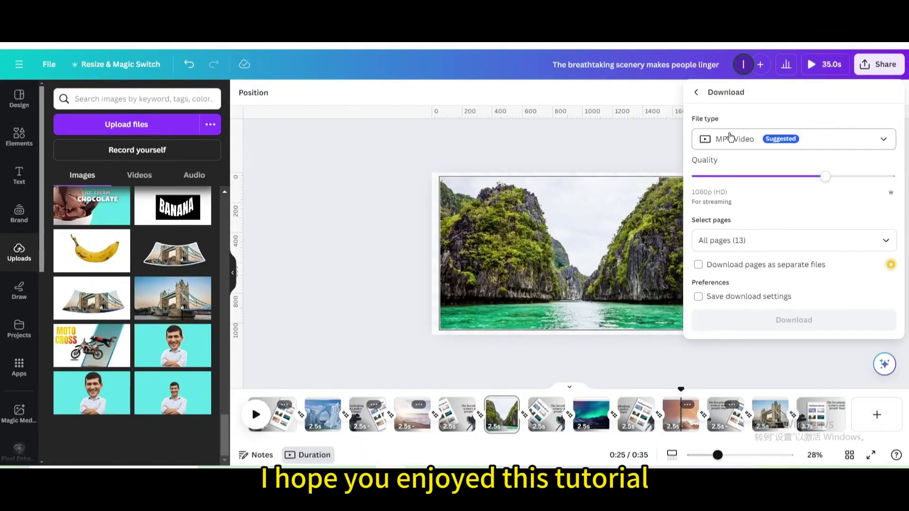
left_click(791, 327)
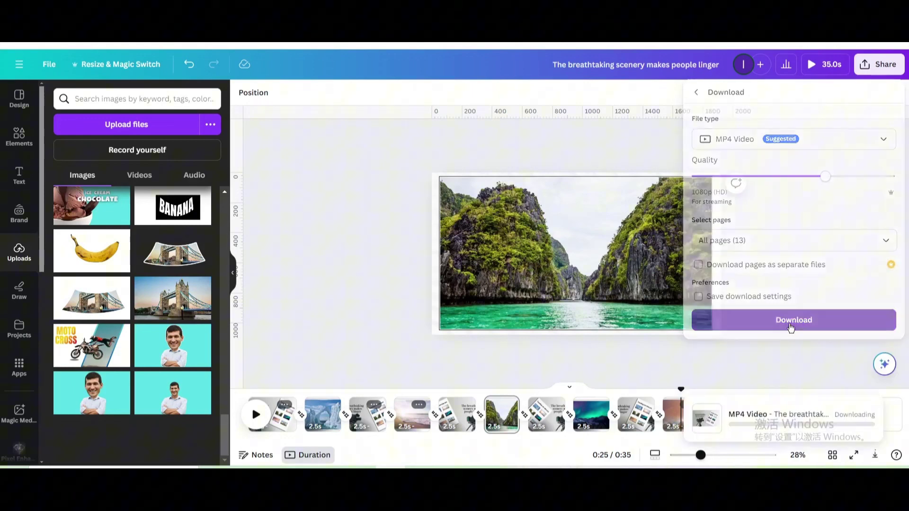